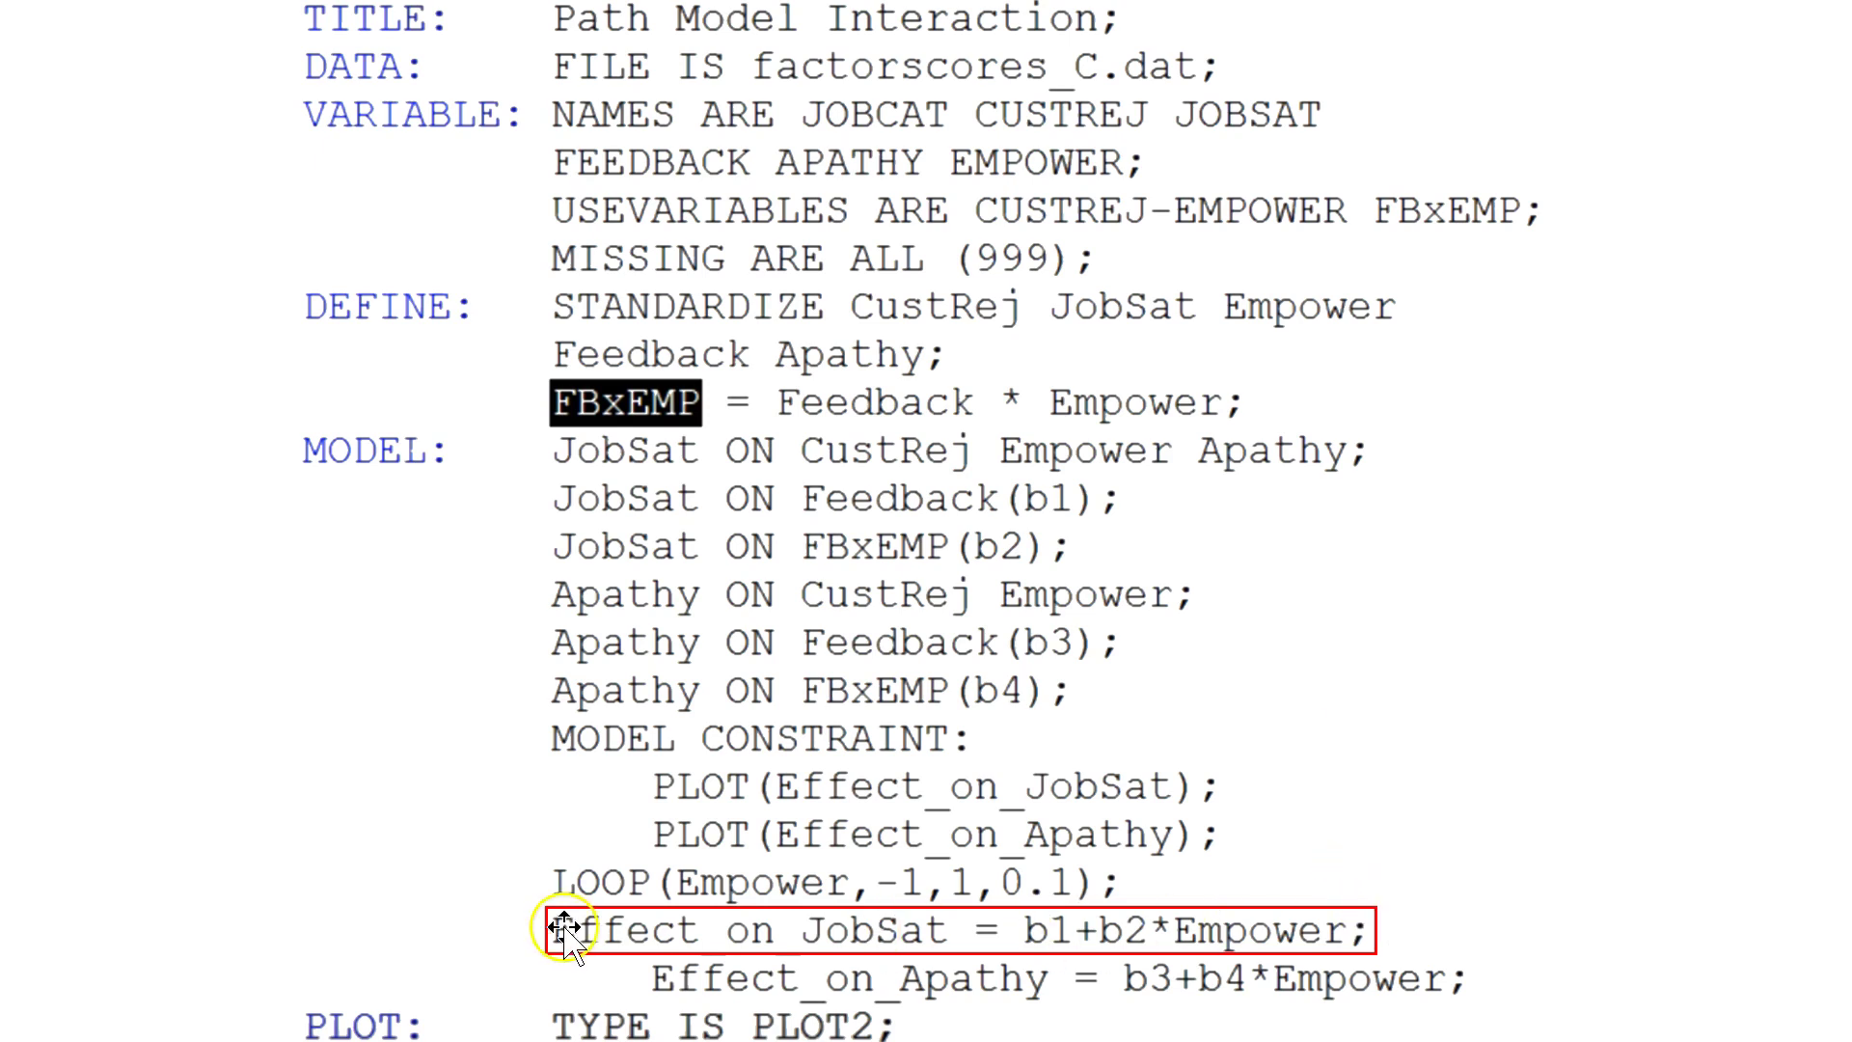
Step: Advance the Mplus slides from the path-model interaction syntax to the MODEL RESULTS slide
key(Right)
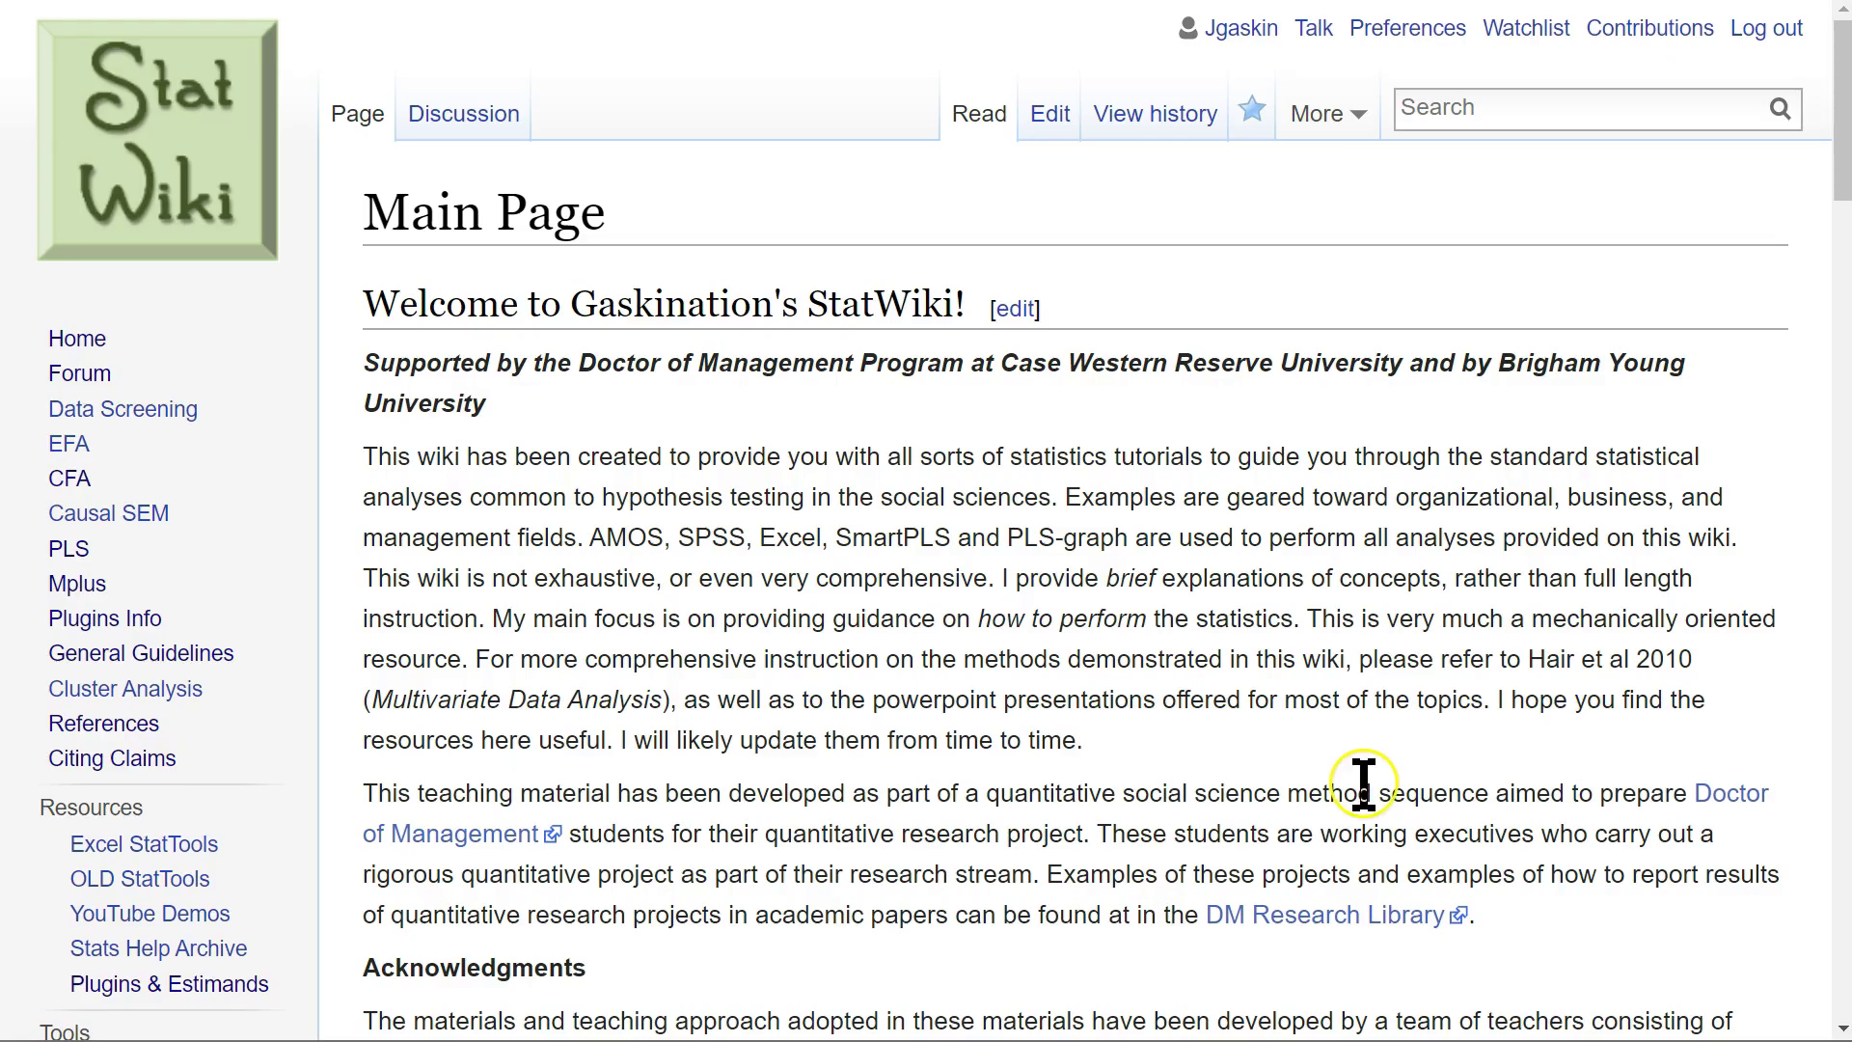
Step: Go from StatWiki's Plugins Info page to the shared Google Drive 'estimands and plugins' folder
click(109, 622)
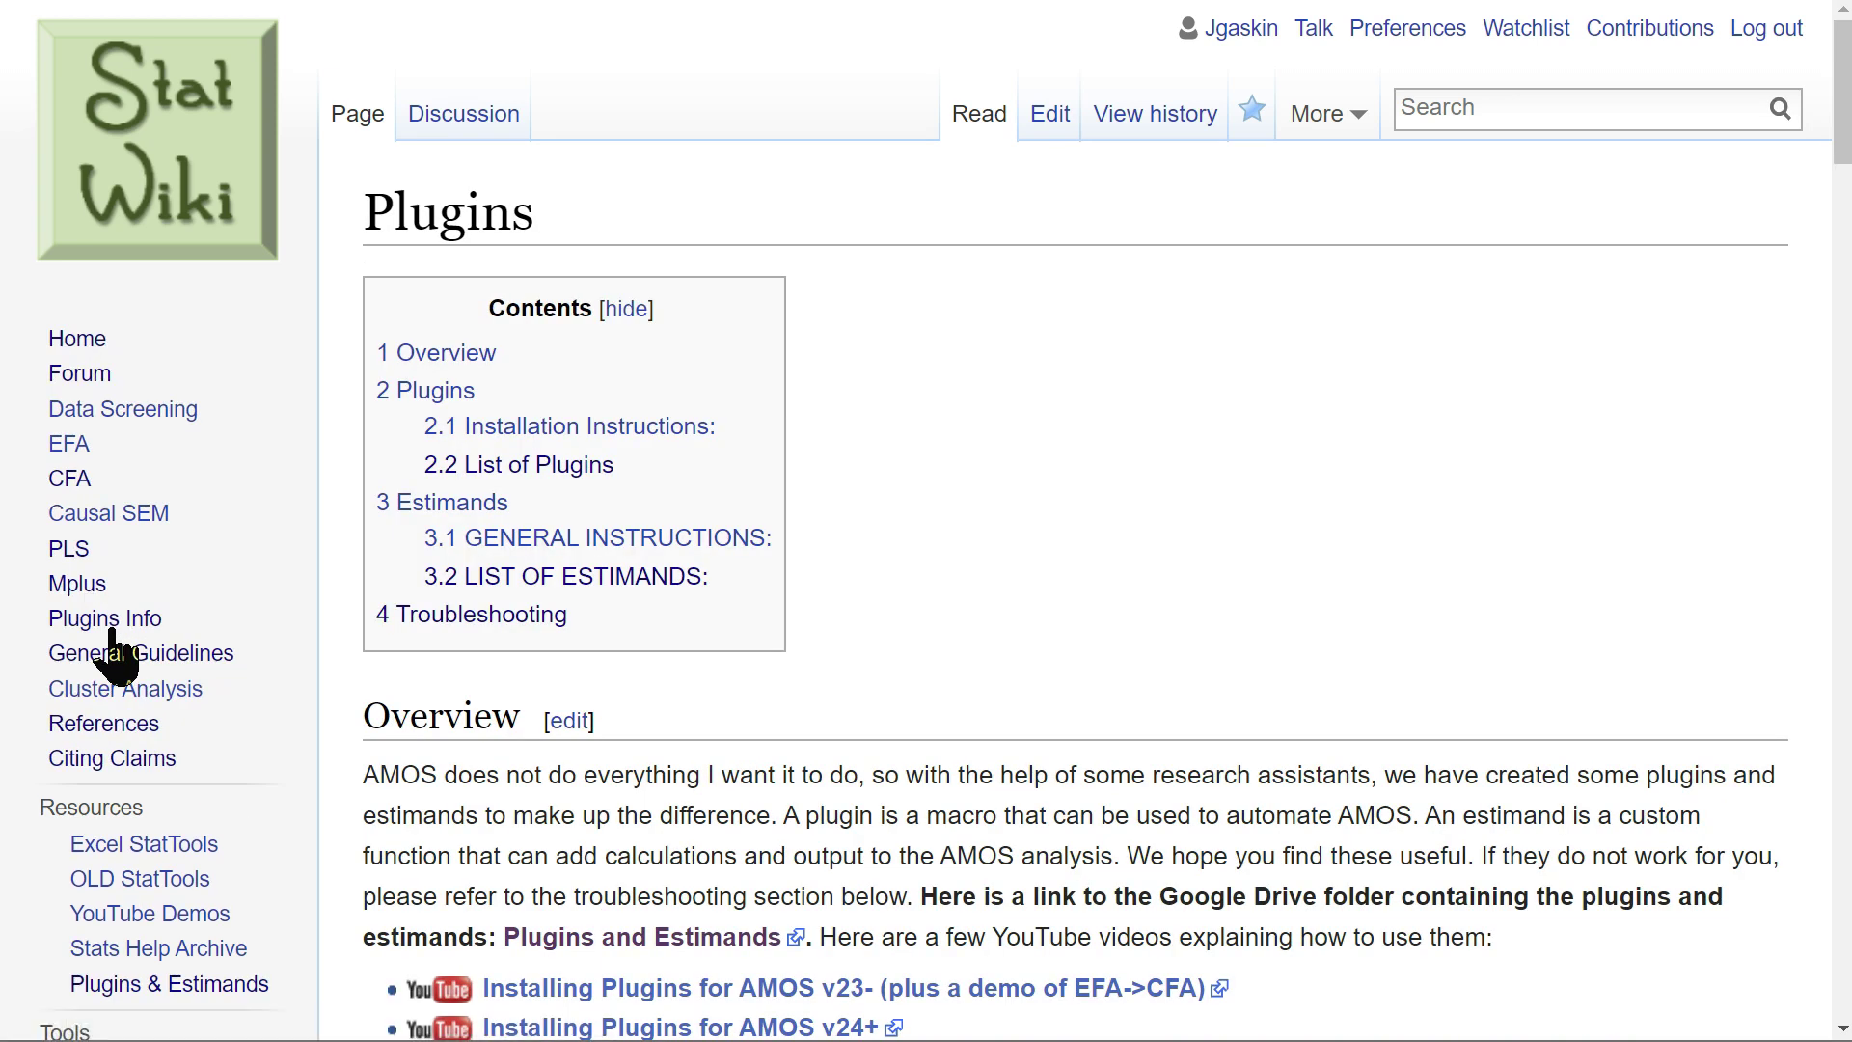
click(666, 939)
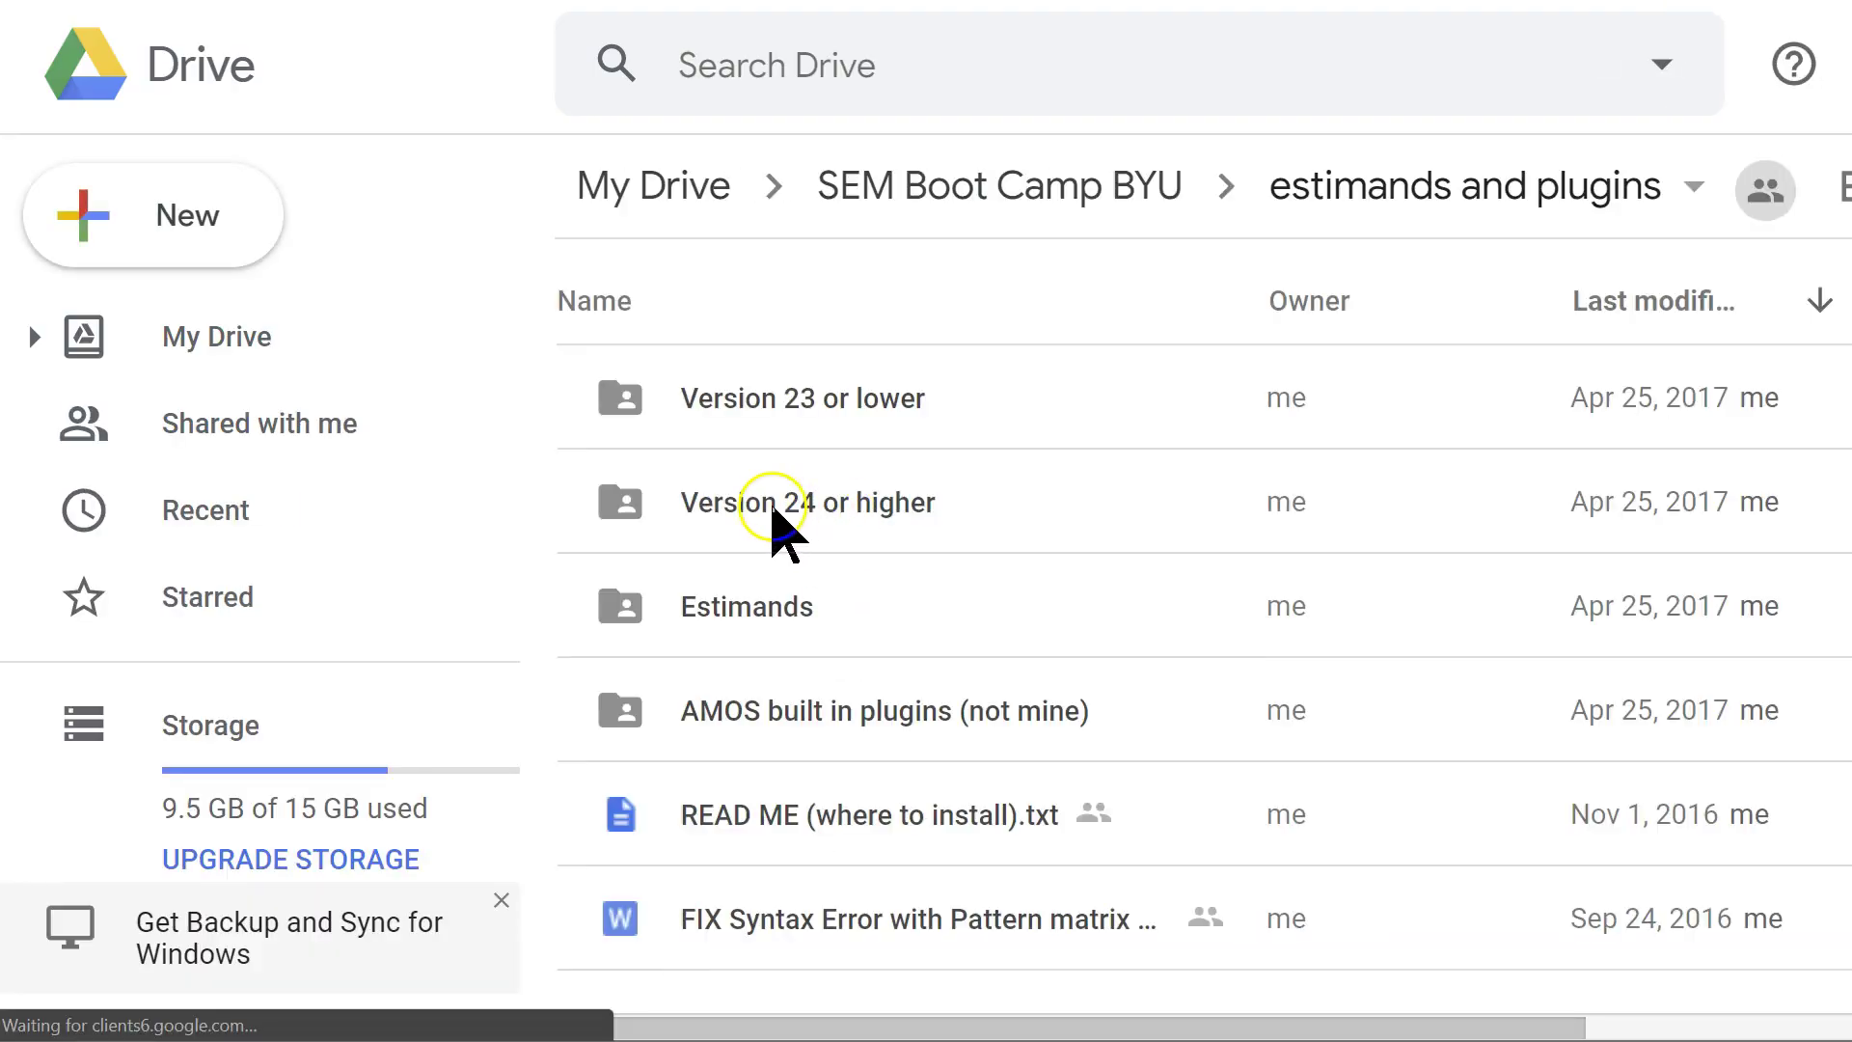
Step: Open the Drive 'Version 24 or higher' folder with JN.dll, then switch to the local Amos Plugins folder
double_click(774, 506)
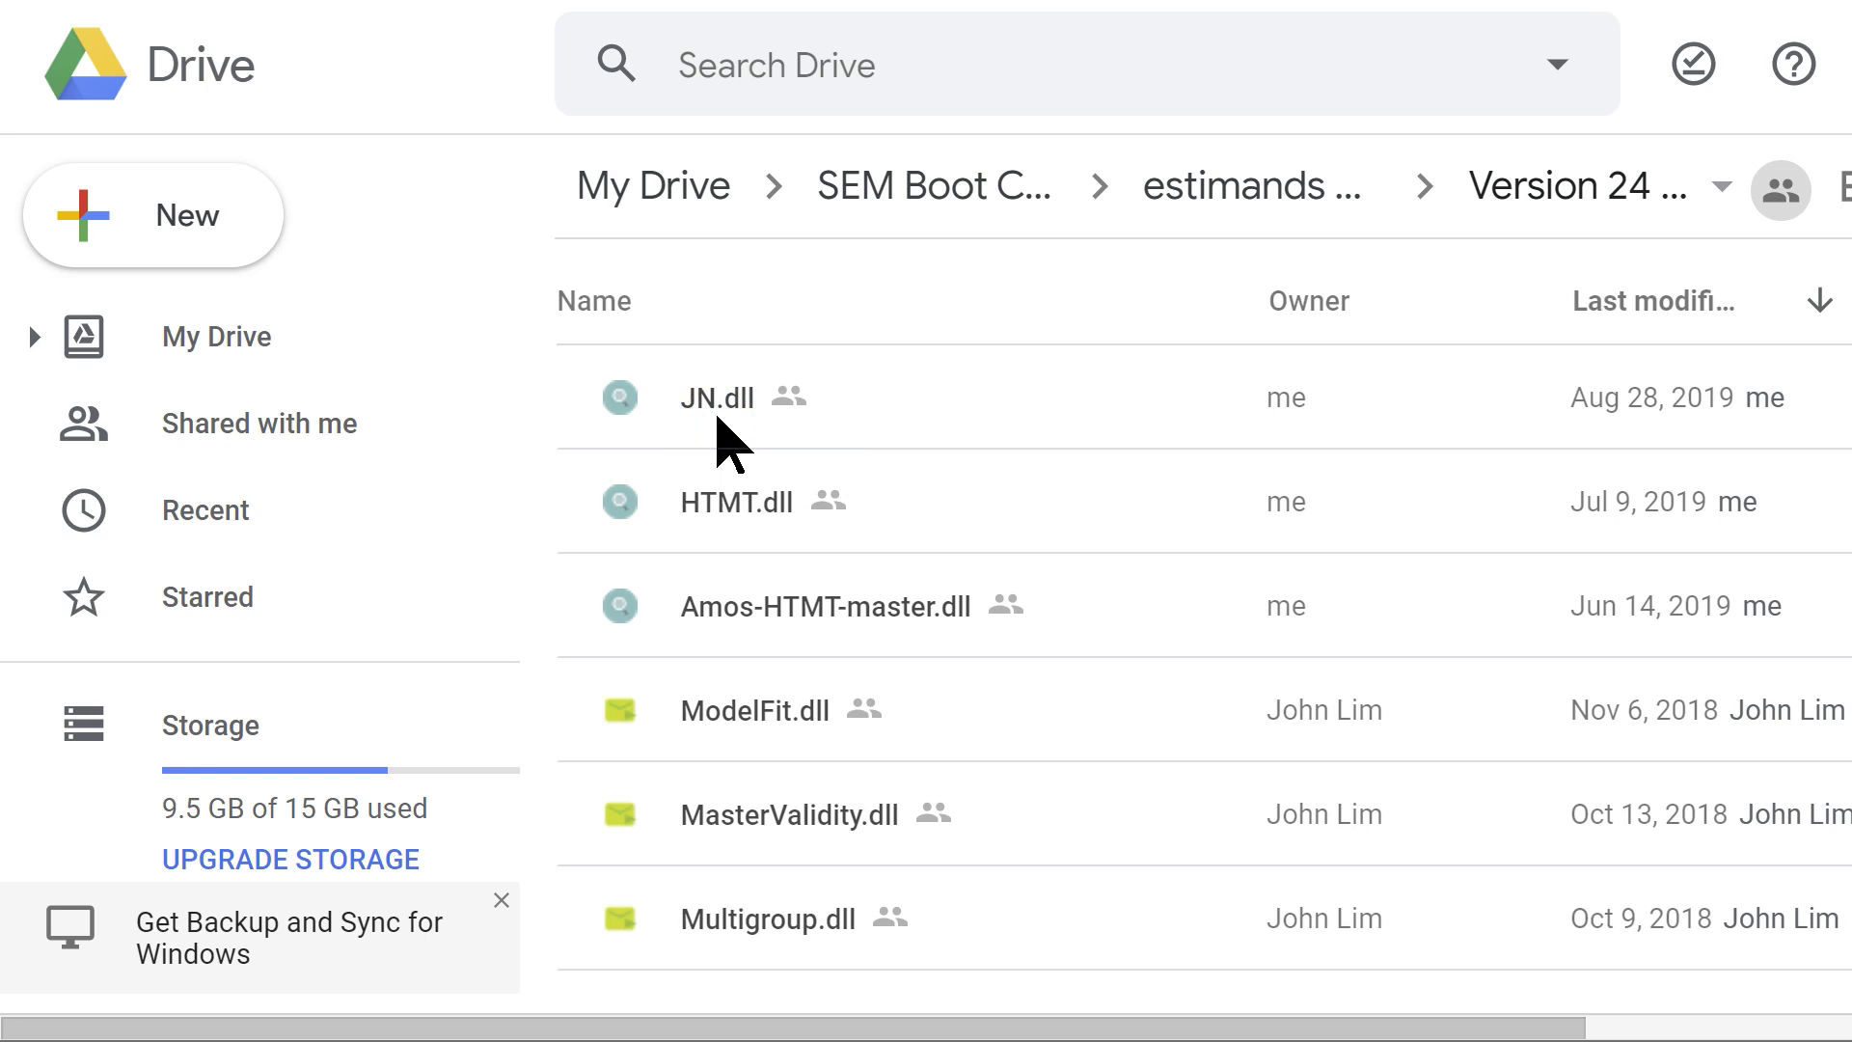
key(alt+Tab)
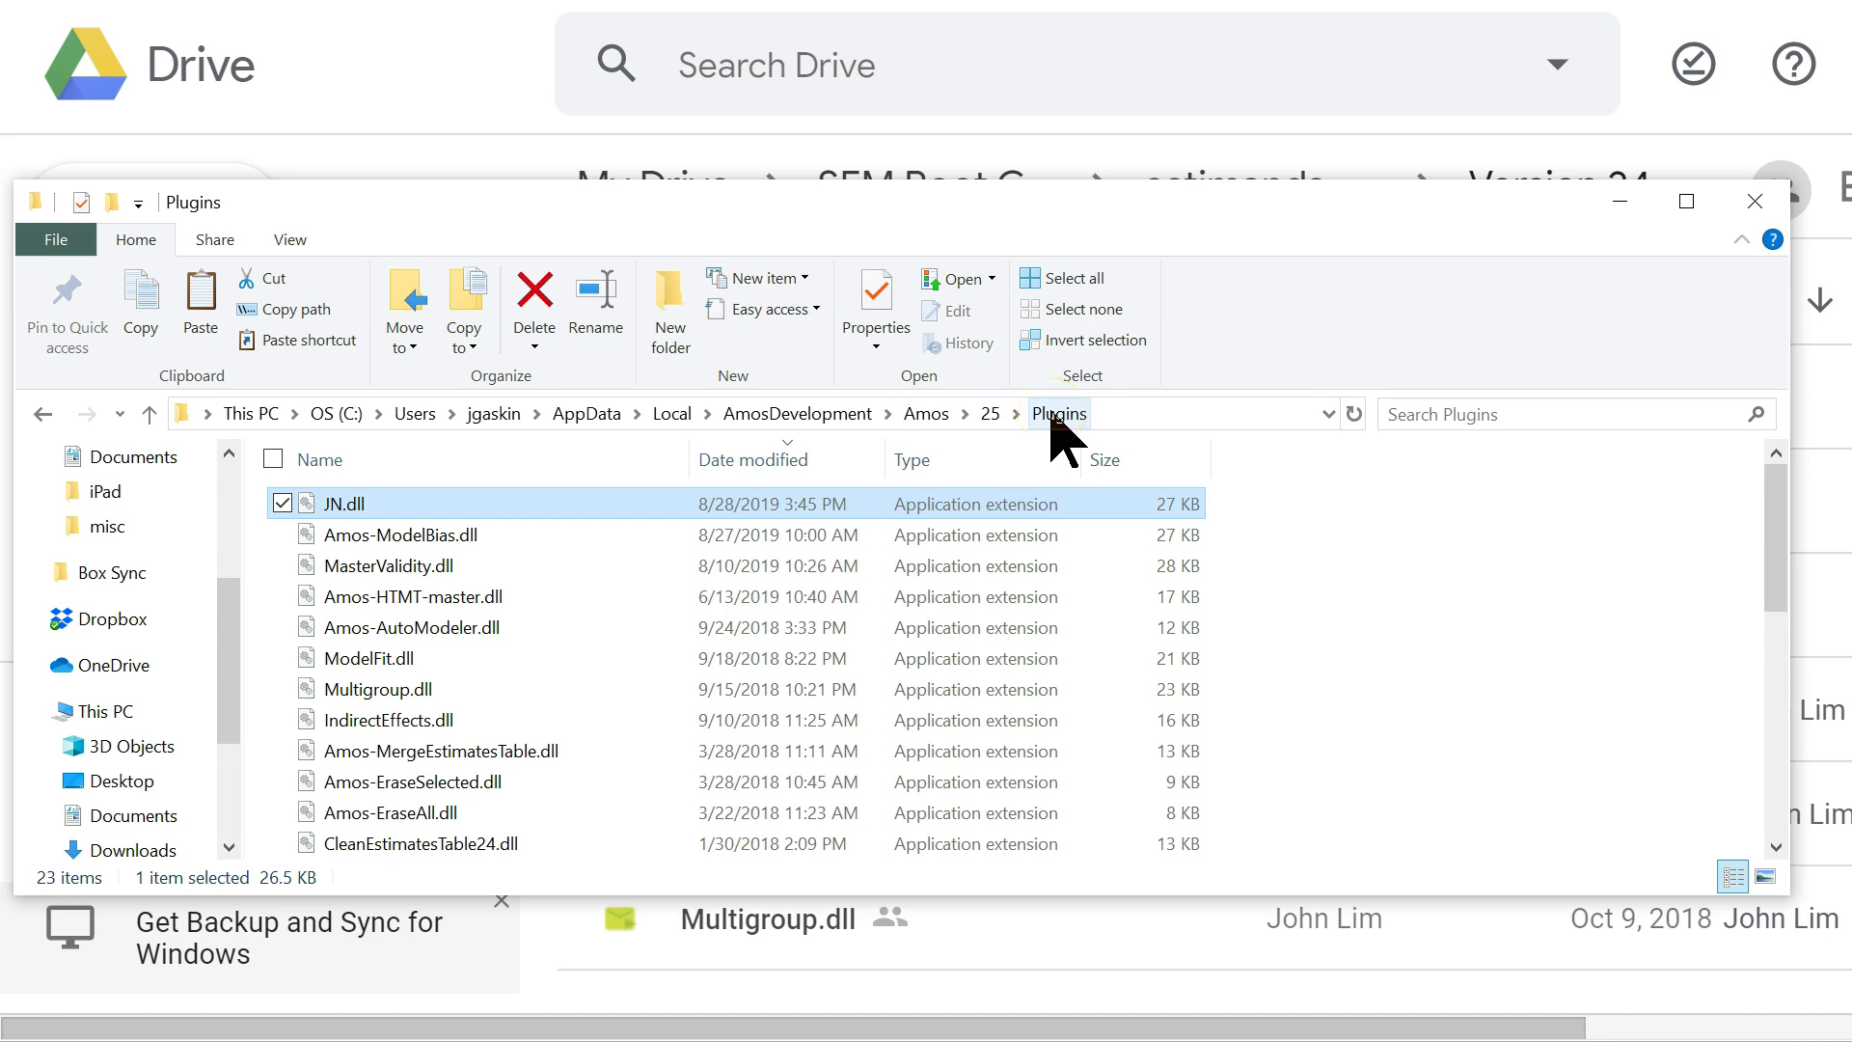
Step: Show JN.dll in the Amos 25 Plugins folder, then return to the 'Interaction for jn plot' diagram
click(501, 415)
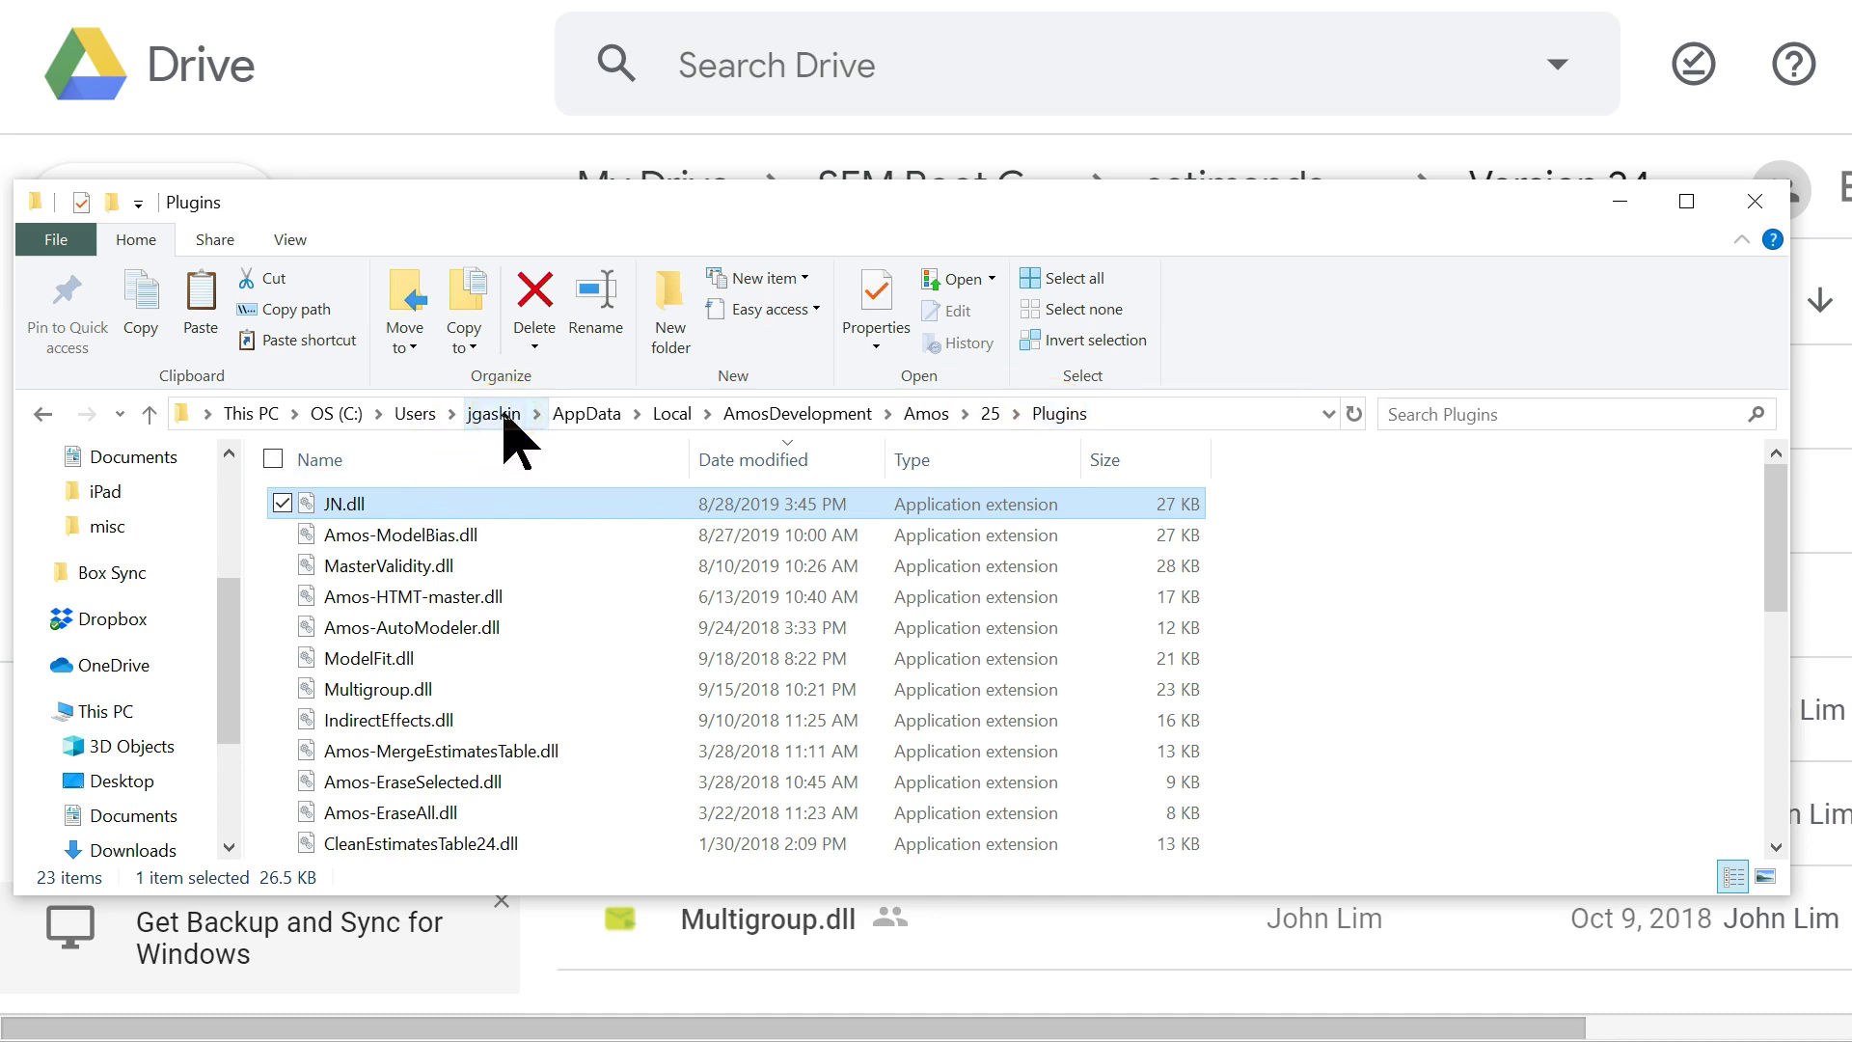
click(546, 554)
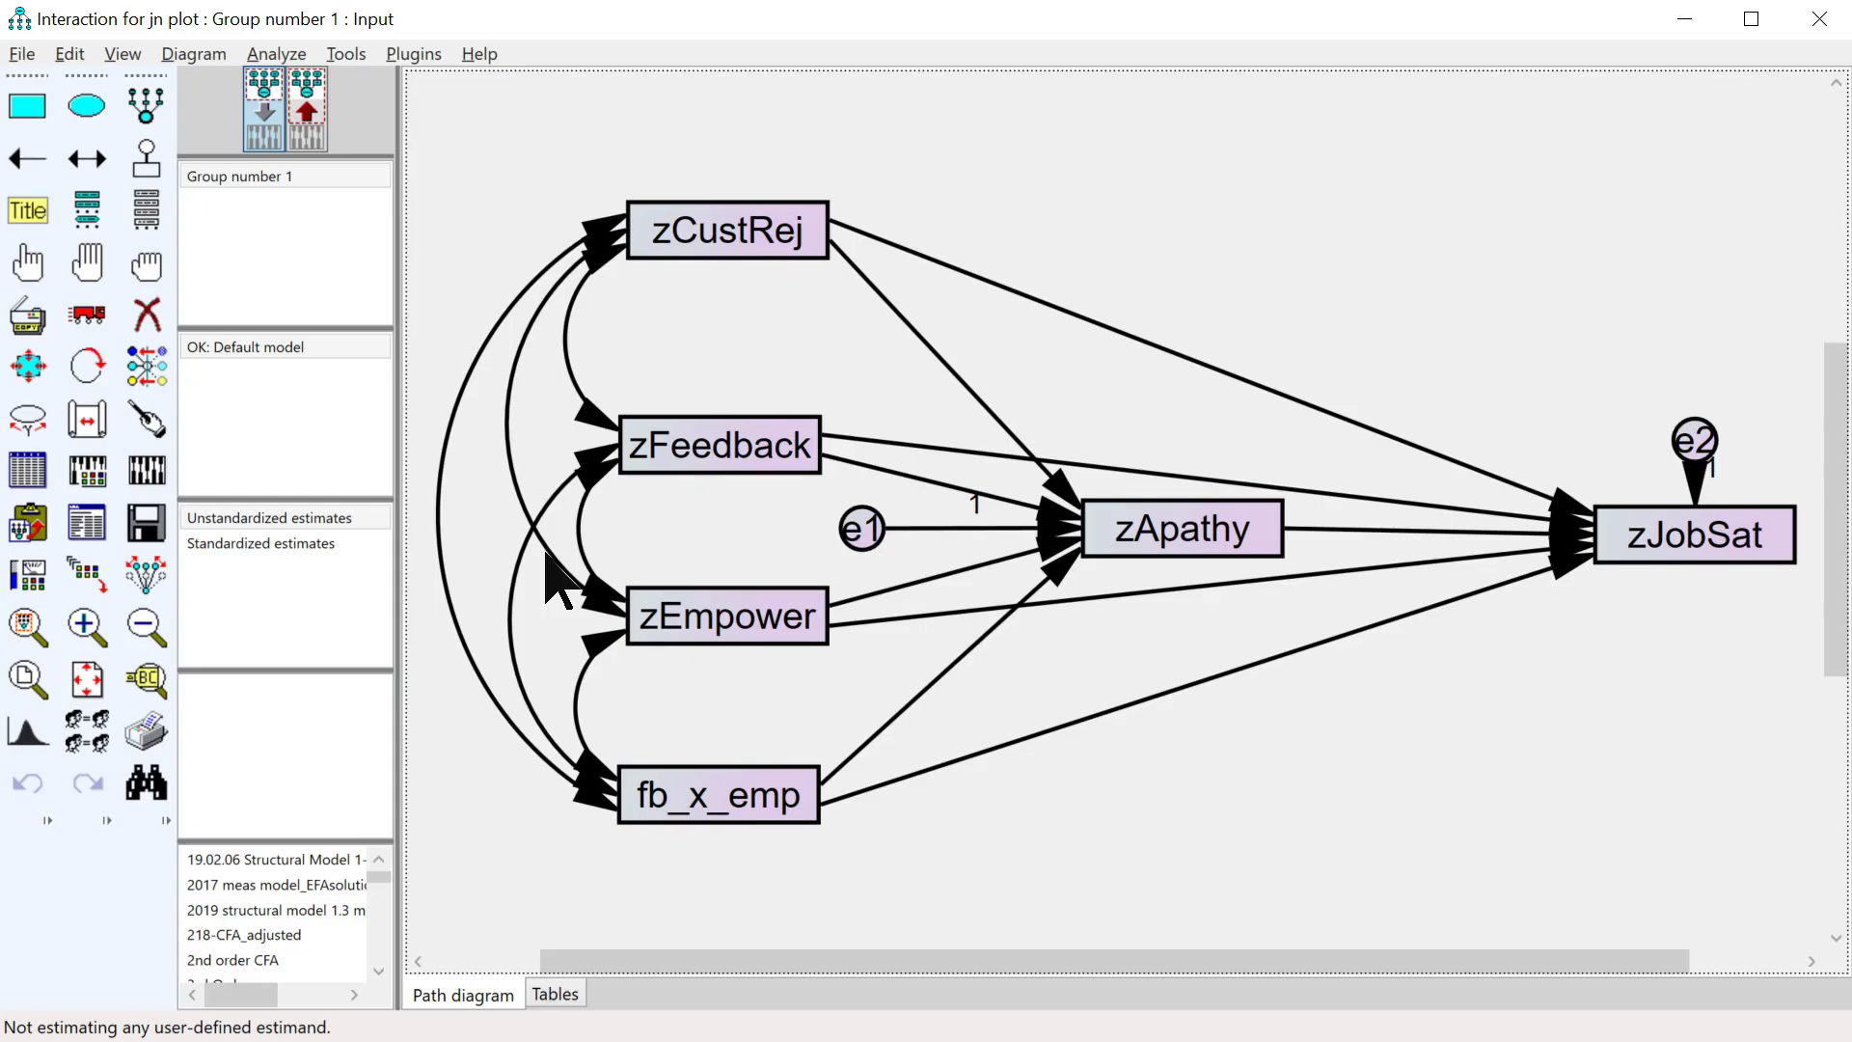
Step: Select fb_x_emp, its zFeedback covariance, and the zFeedback and fb_x_emp paths into zJobSat
click(1052, 512)
click(820, 805)
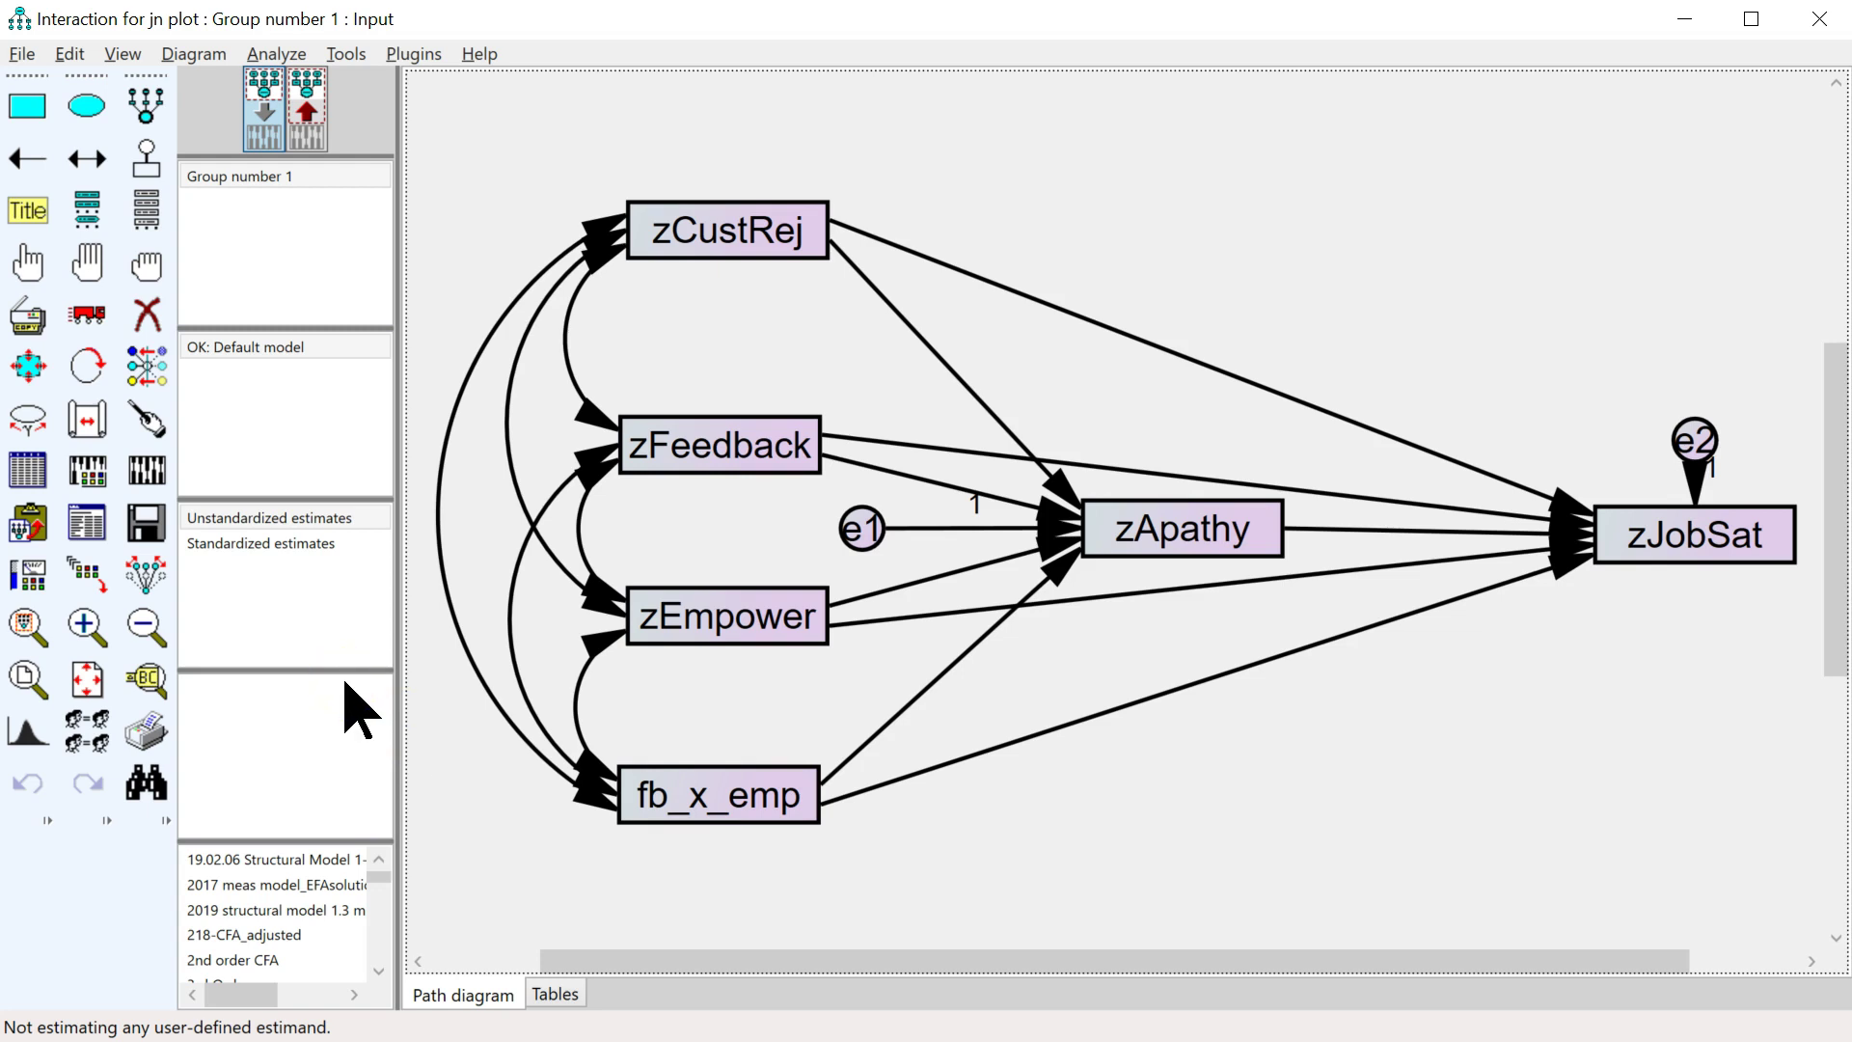
click(29, 274)
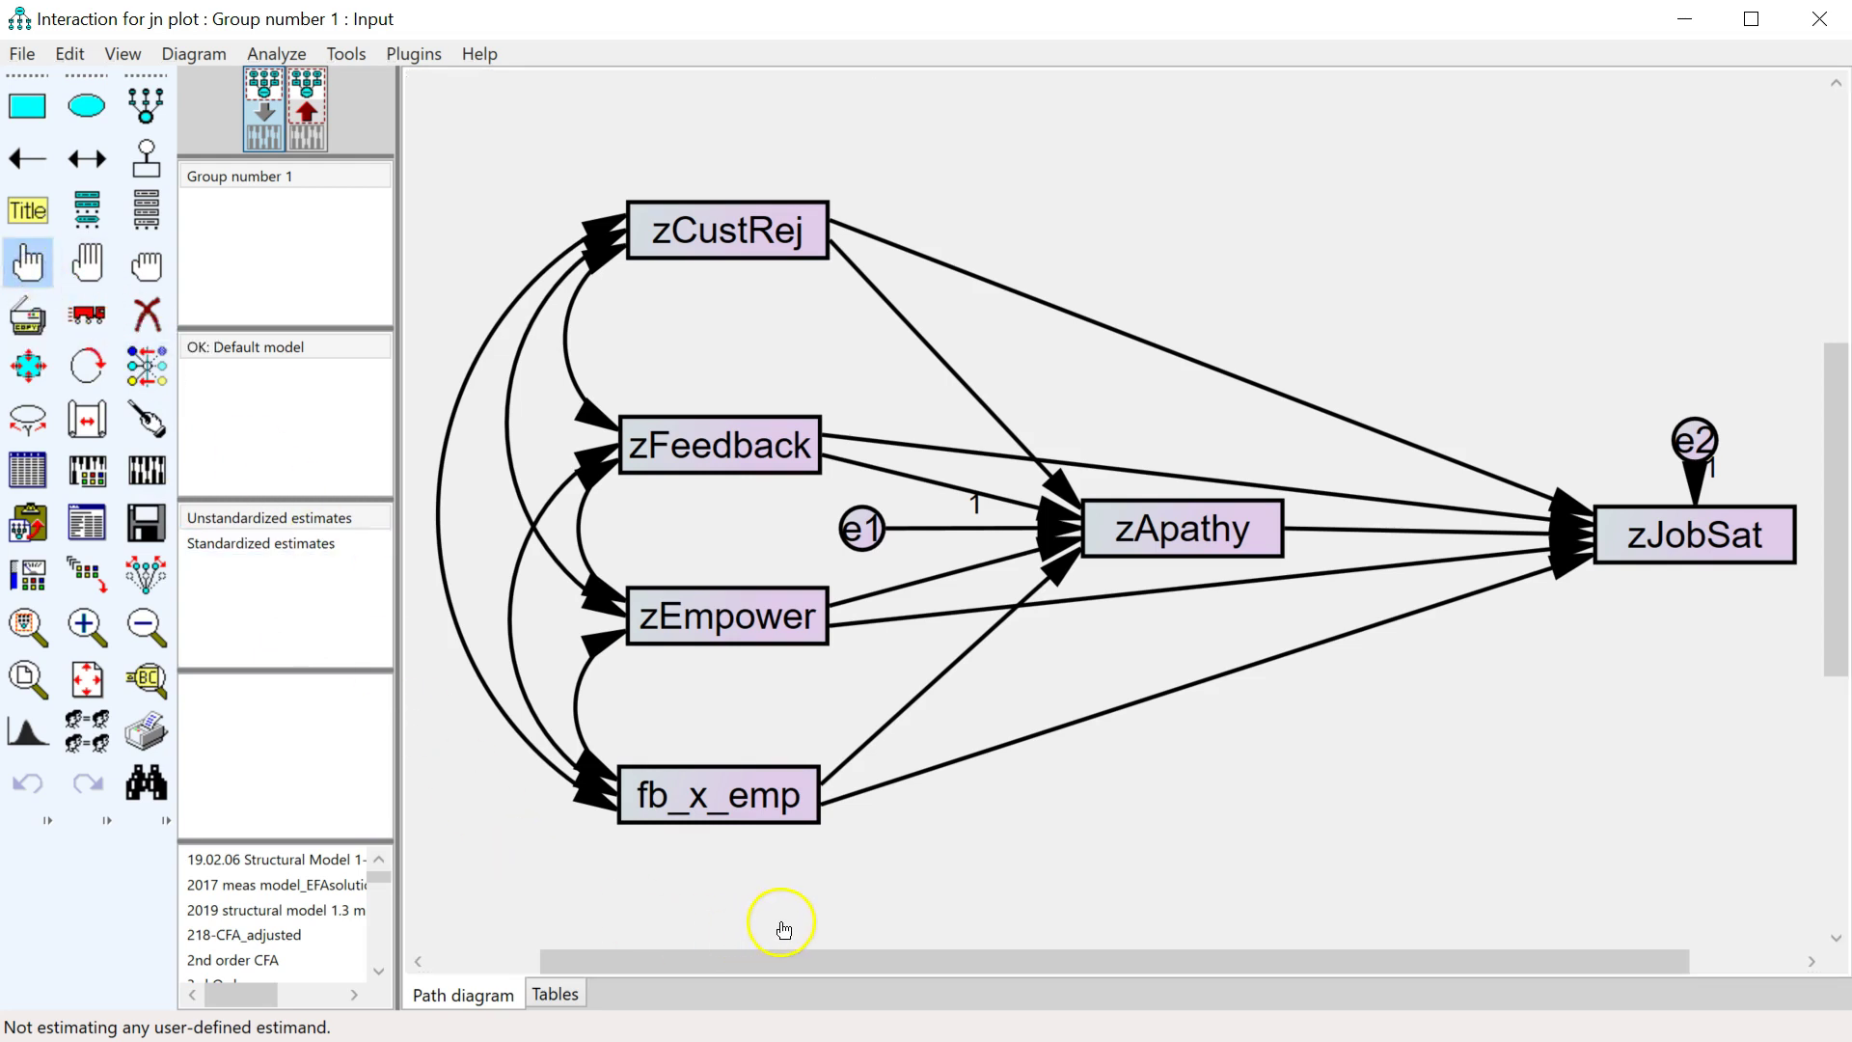
click(748, 809)
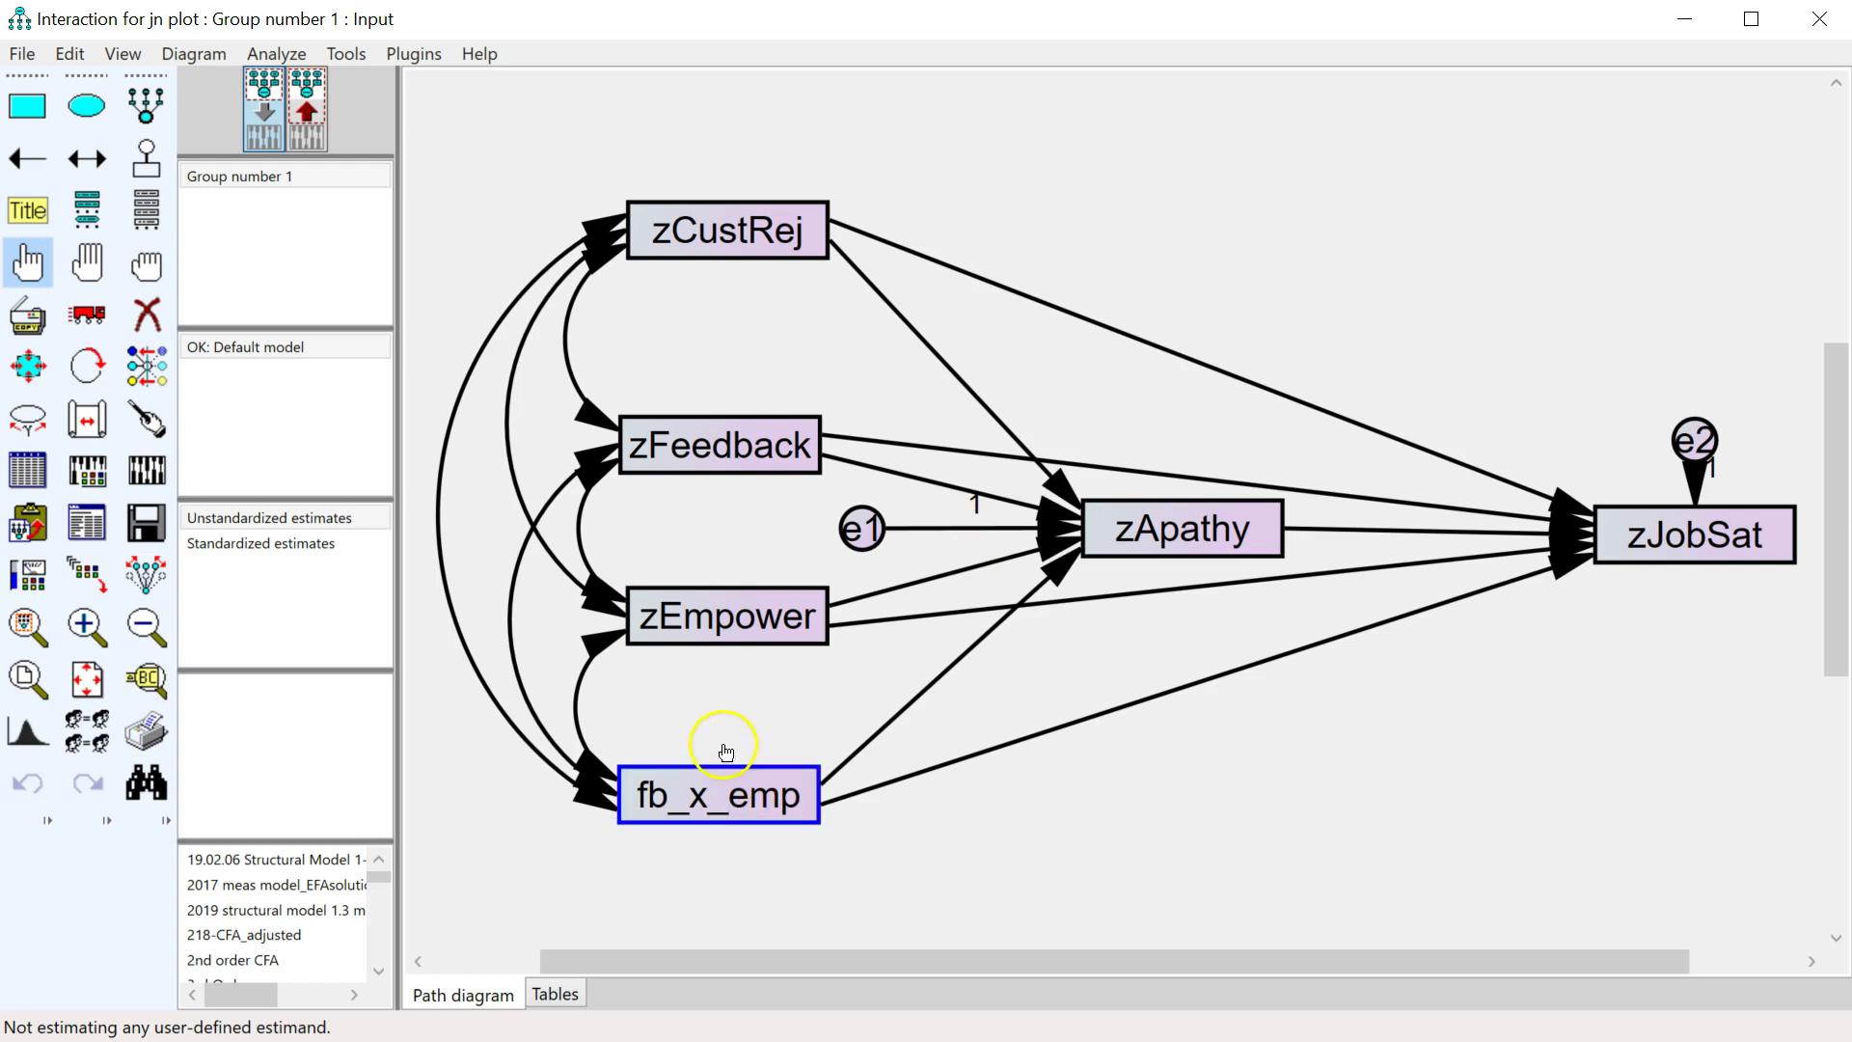
click(515, 675)
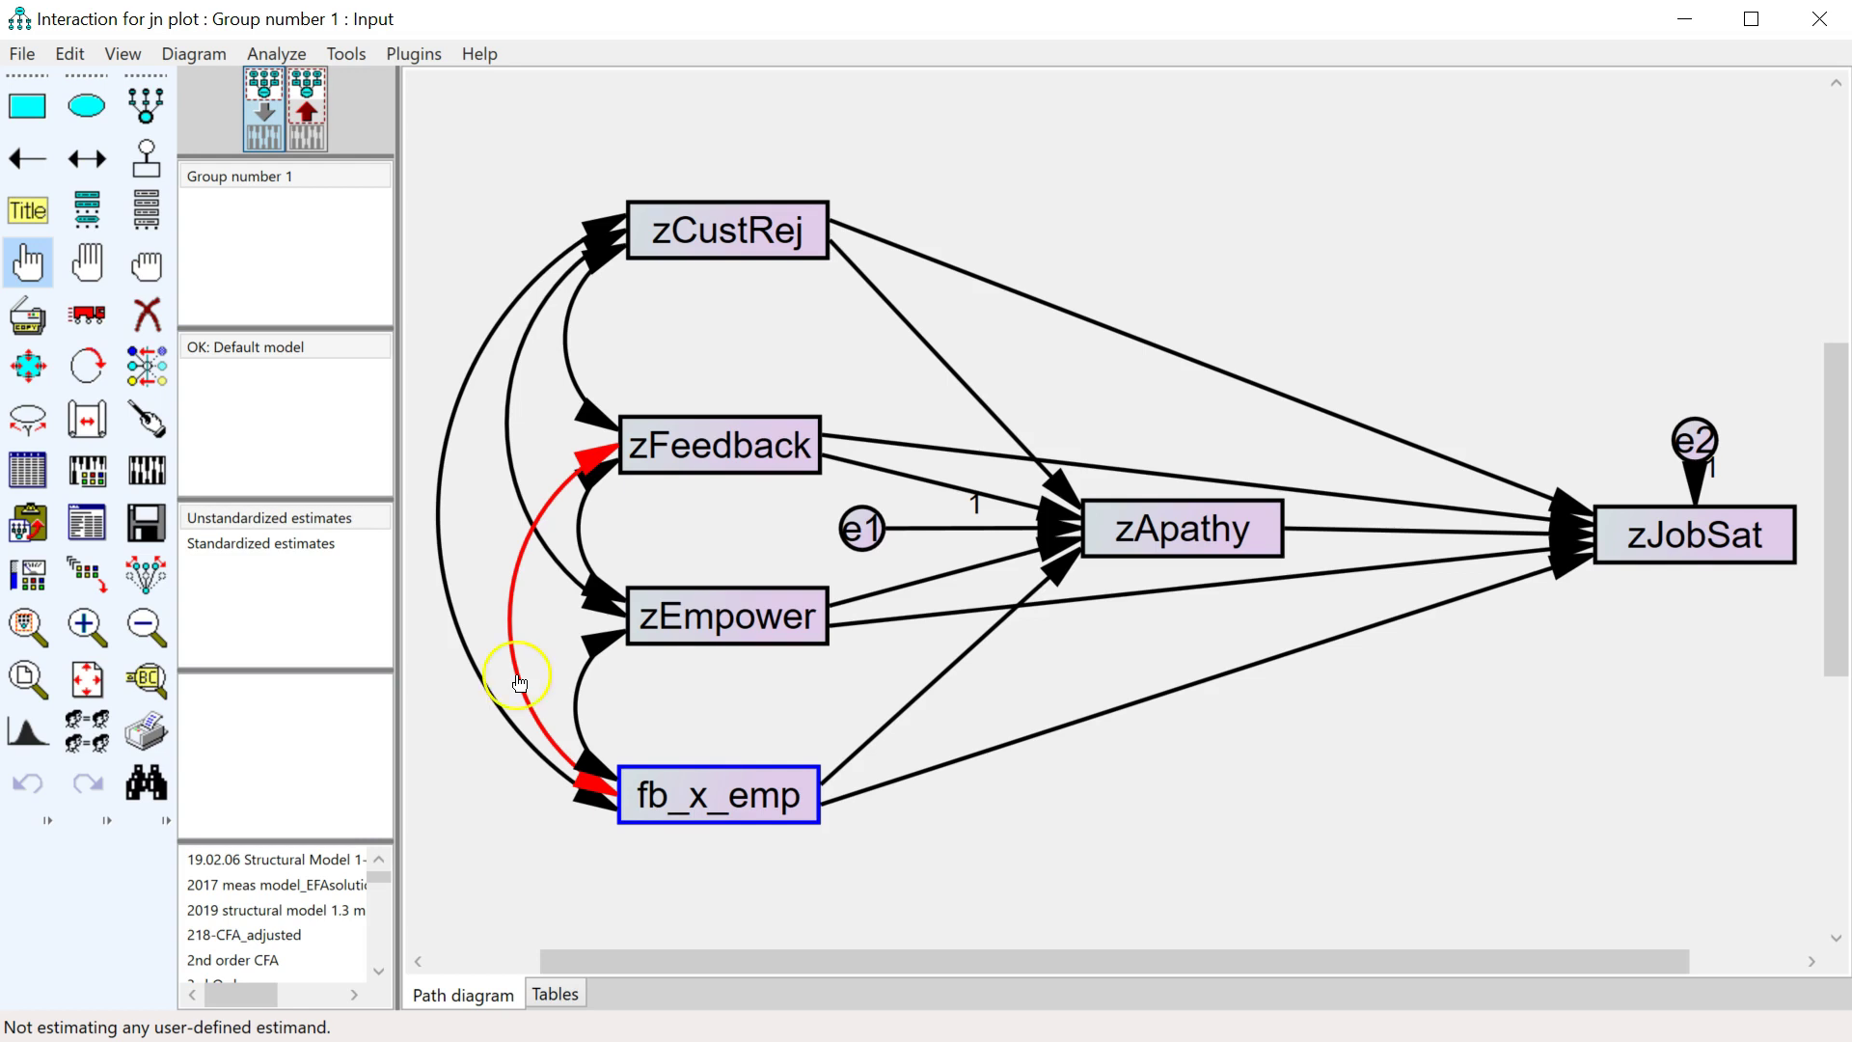
click(984, 754)
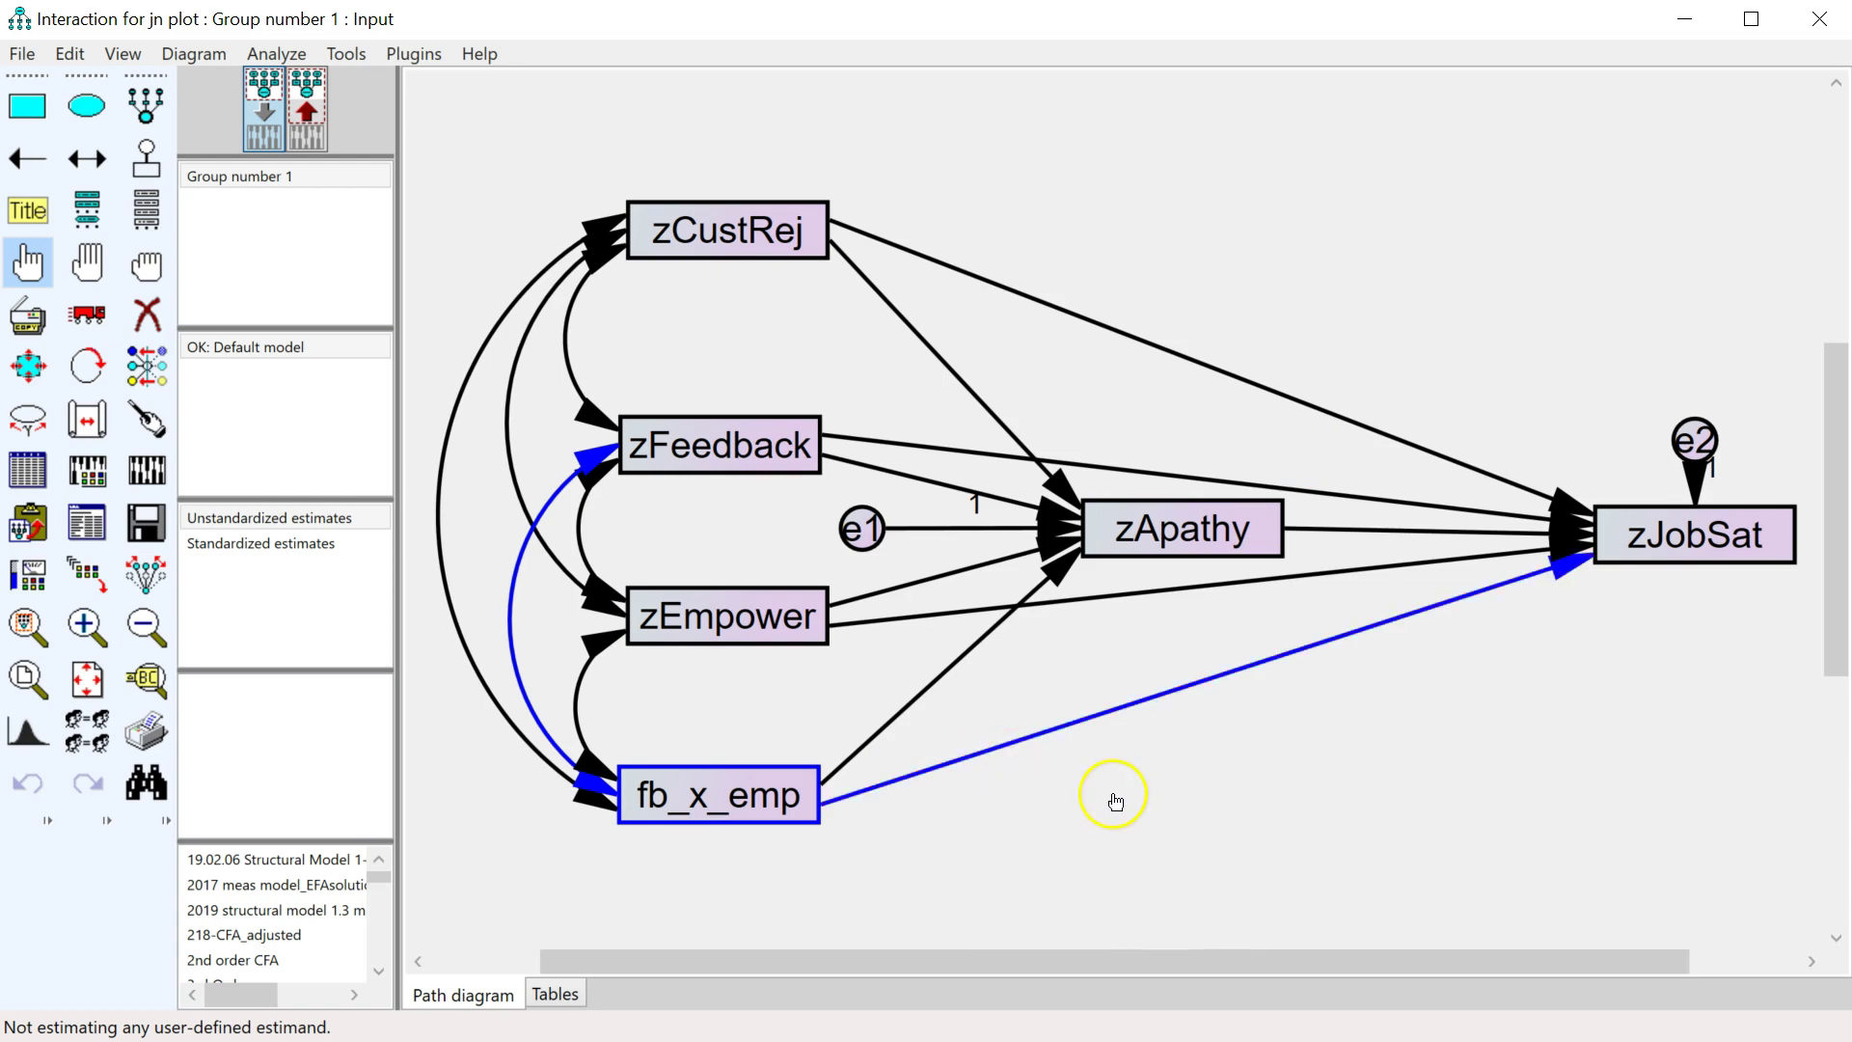
click(877, 445)
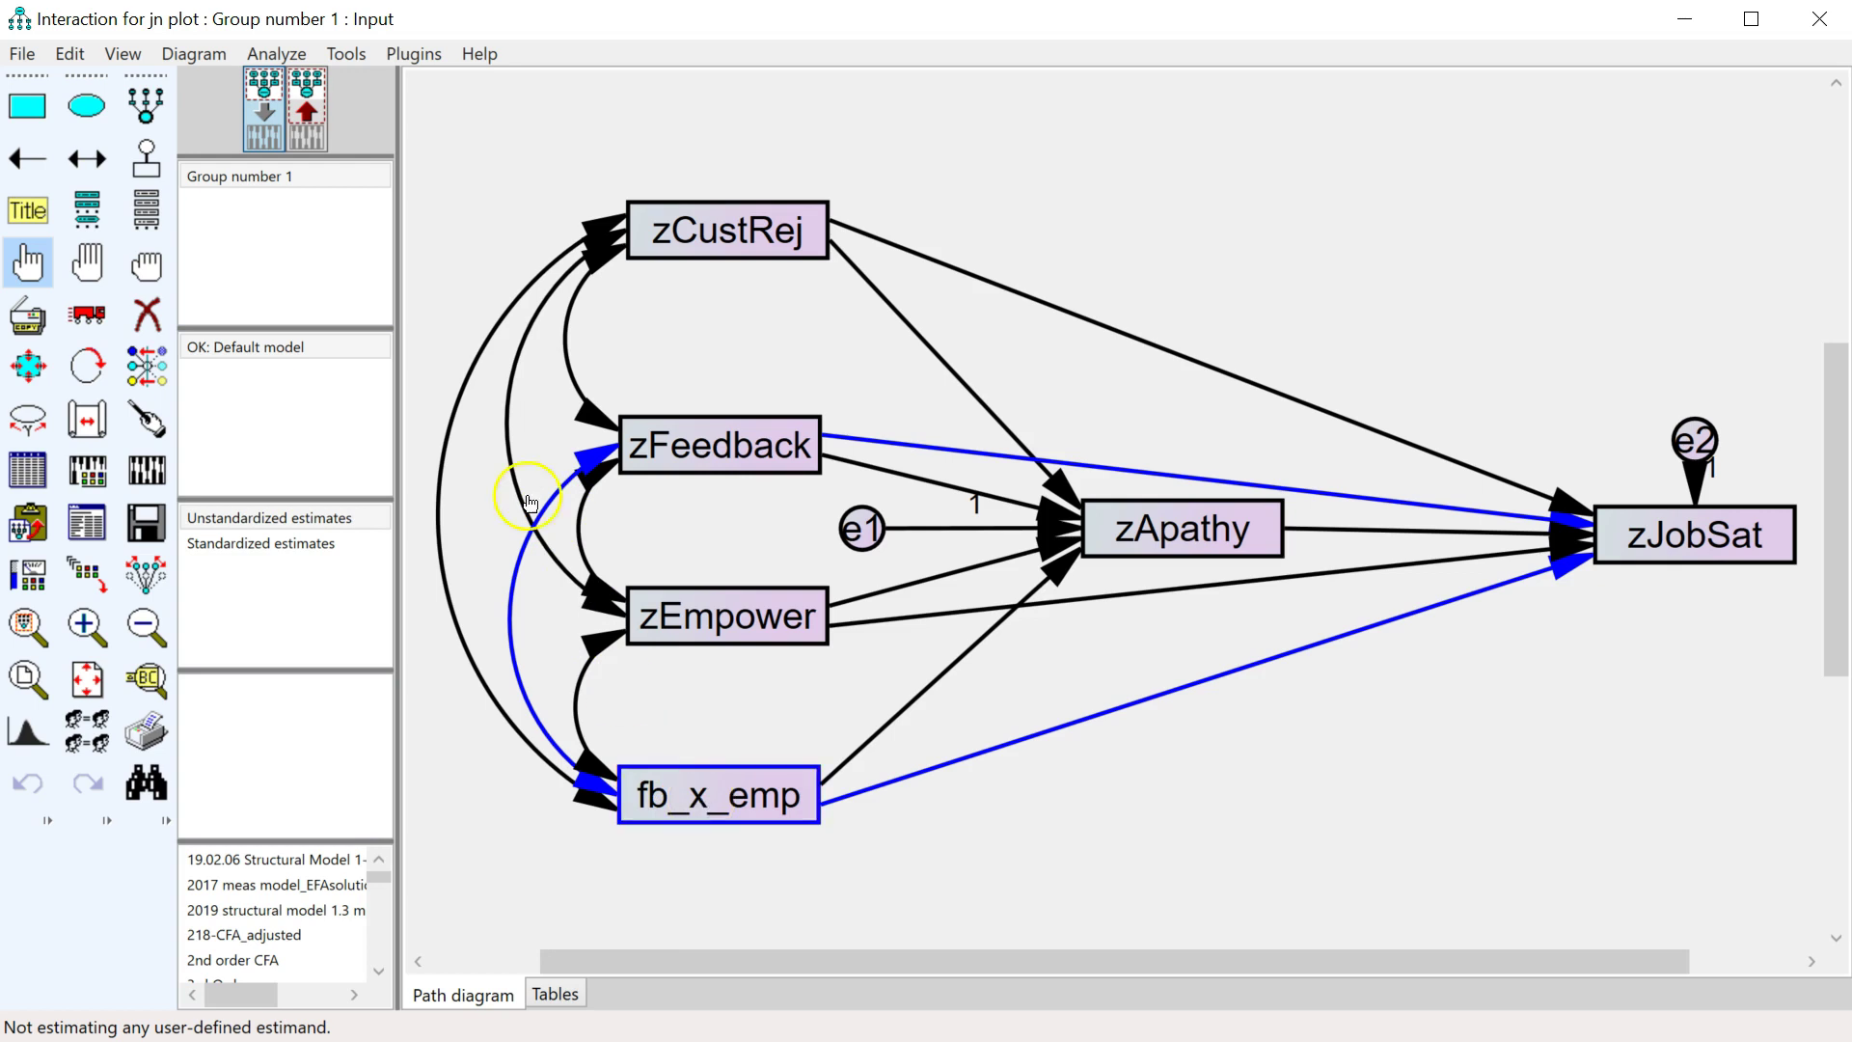
Step: Run the J-N Plot Analysis plugin and confirm the selected interaction paths are correct
click(429, 55)
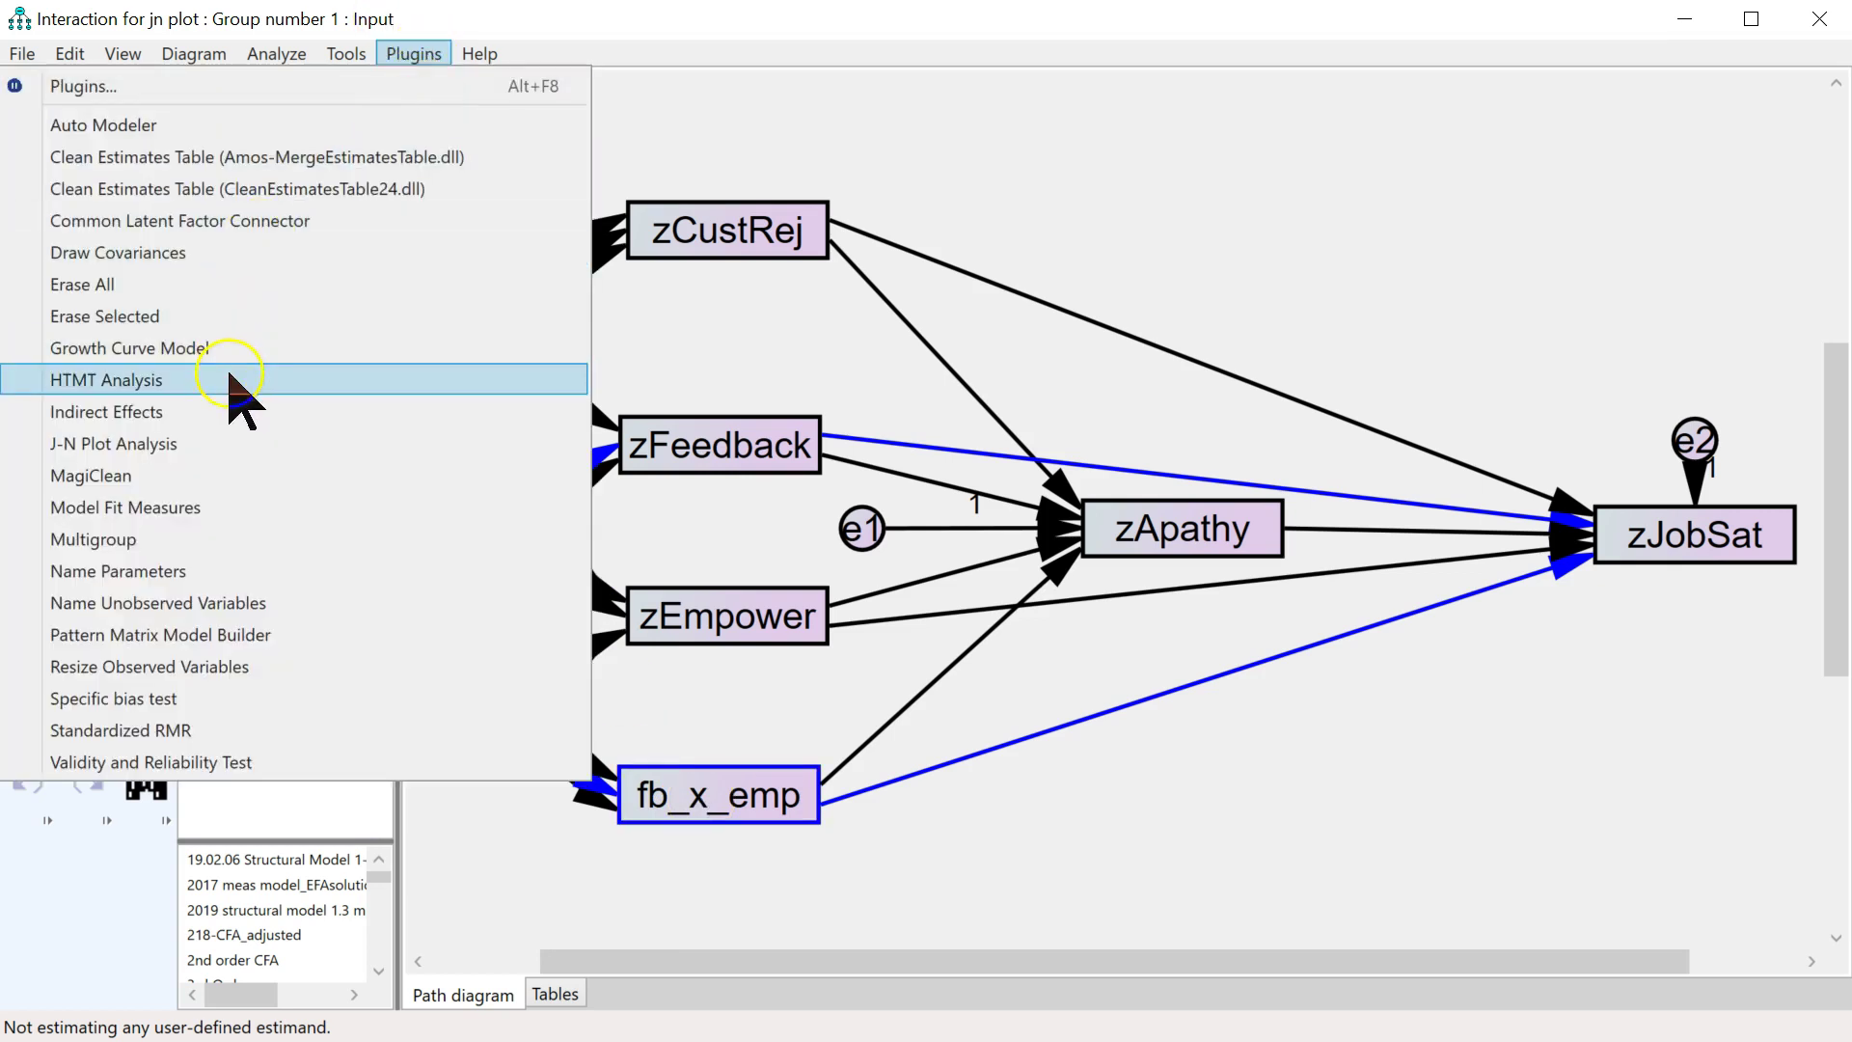
click(259, 444)
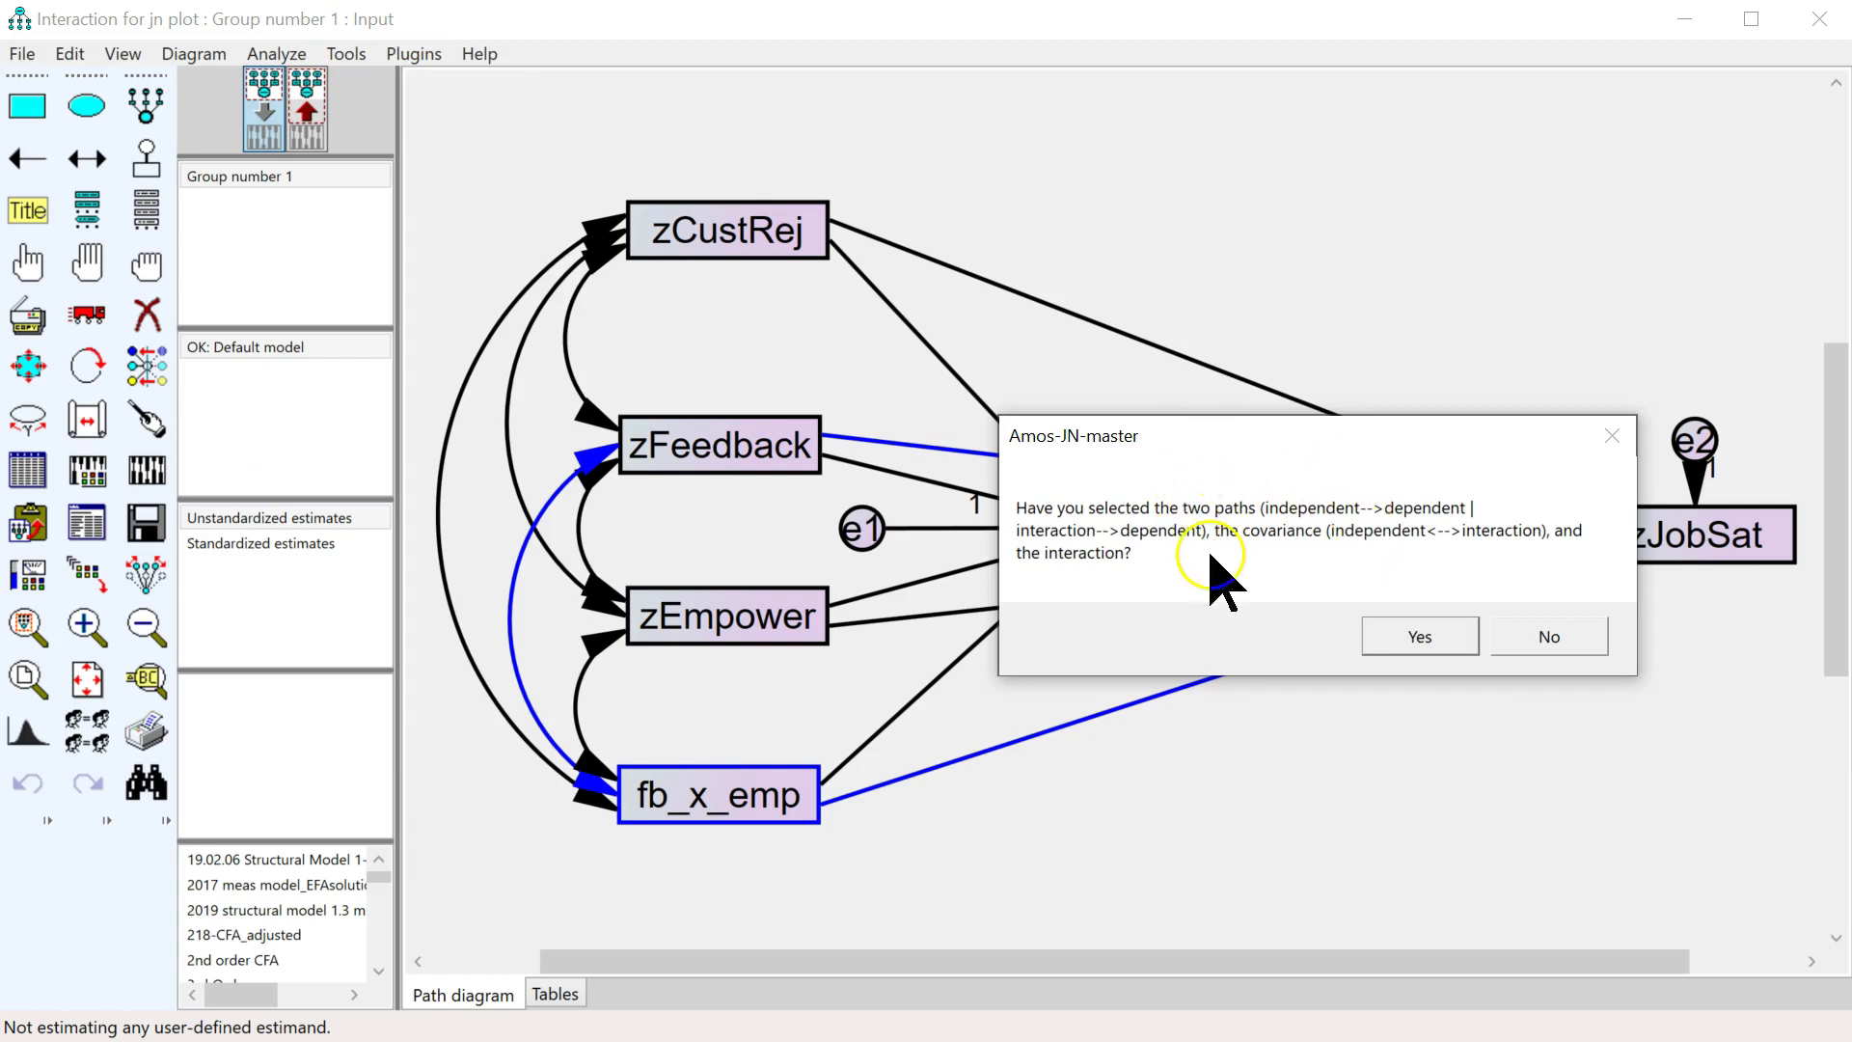
click(1407, 641)
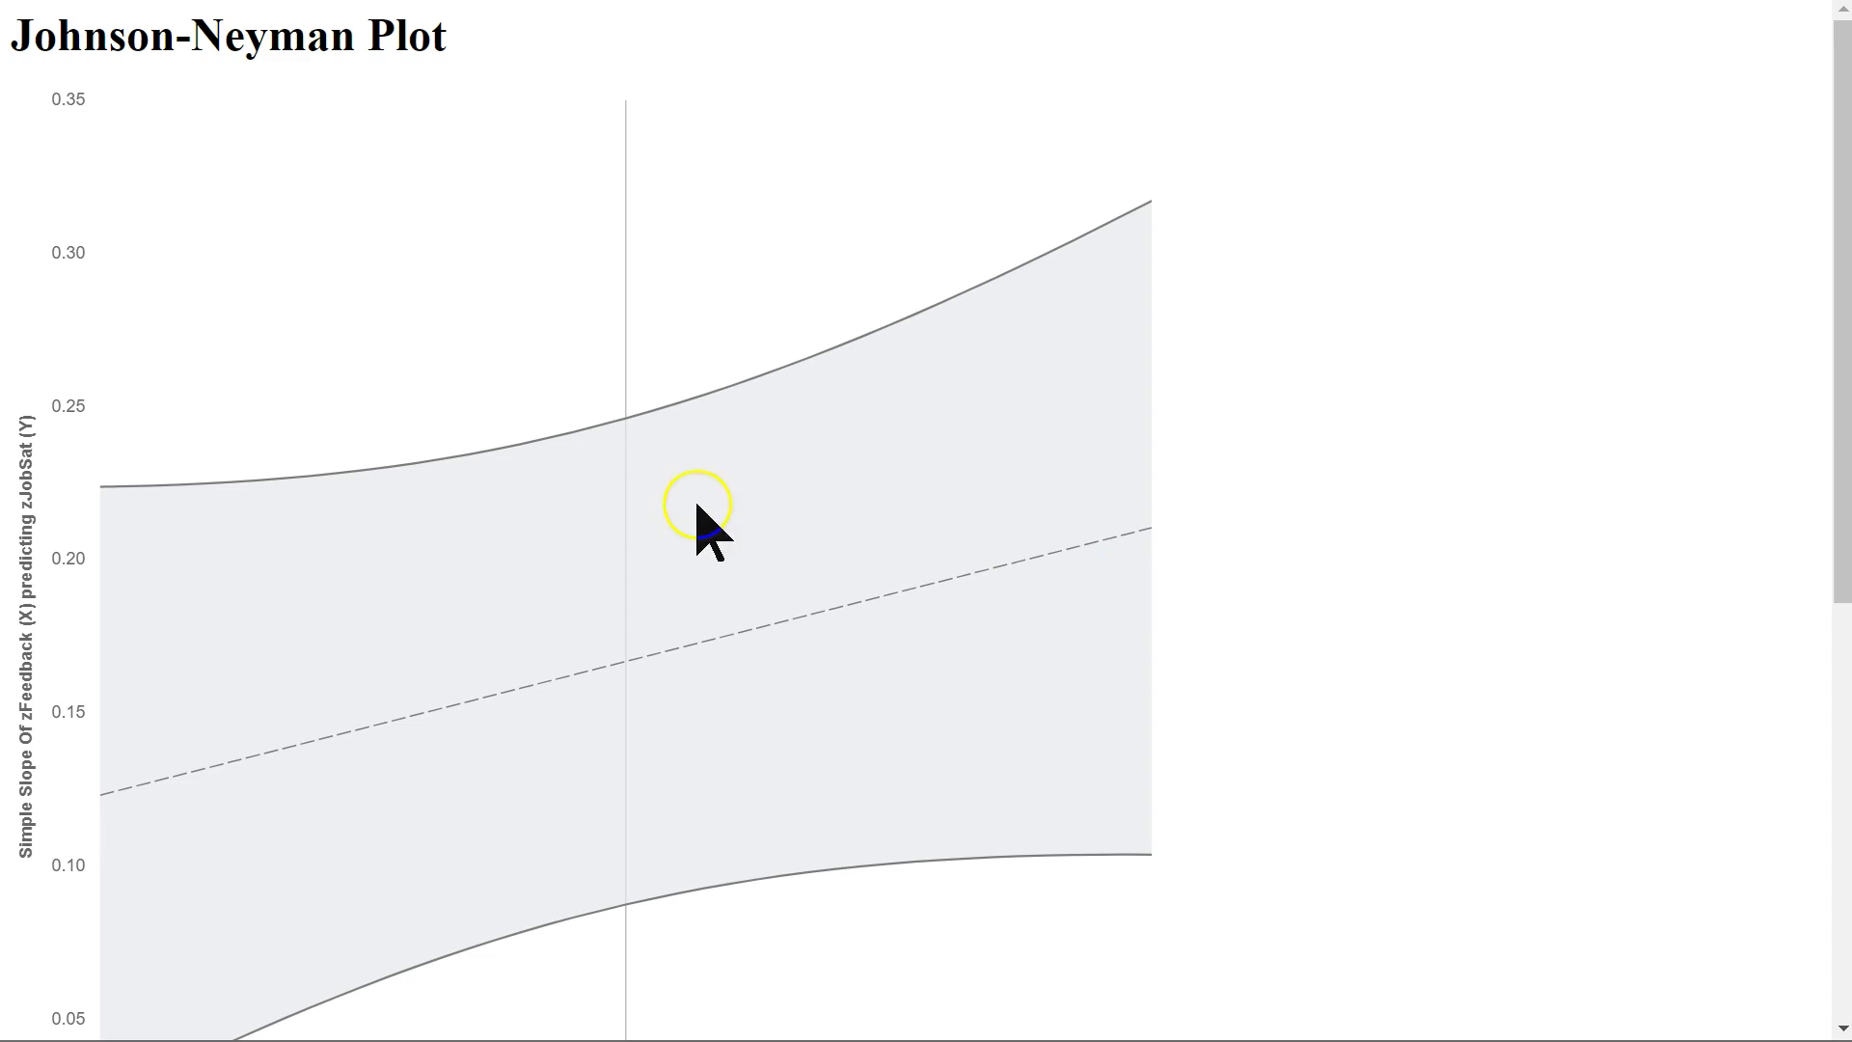
Step: In the JN report, highlight p-value 0.200, estimate 0.044 and the non-significant interaction clause
scroll(1008, 540, down, 5)
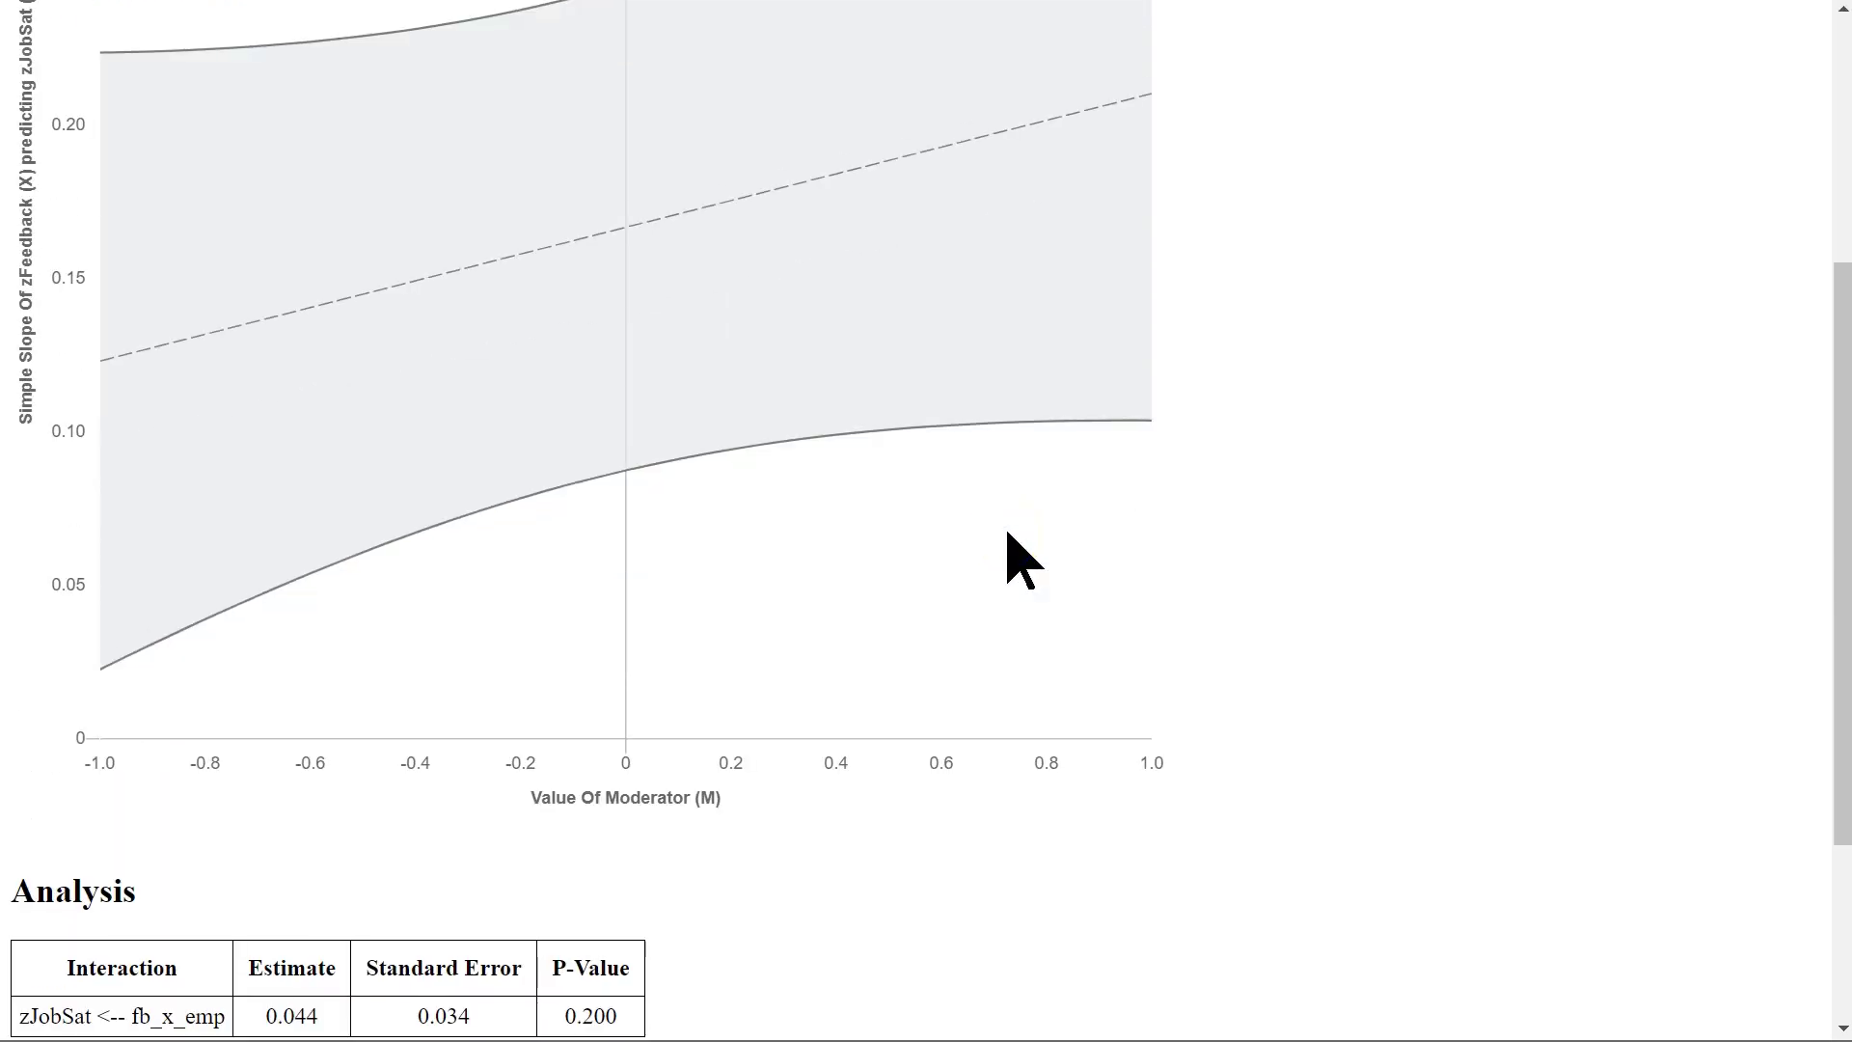
scroll(1008, 534, down, 1)
drag(632, 876, 71, 835)
click(71, 835)
scroll(58, 762, down, 2)
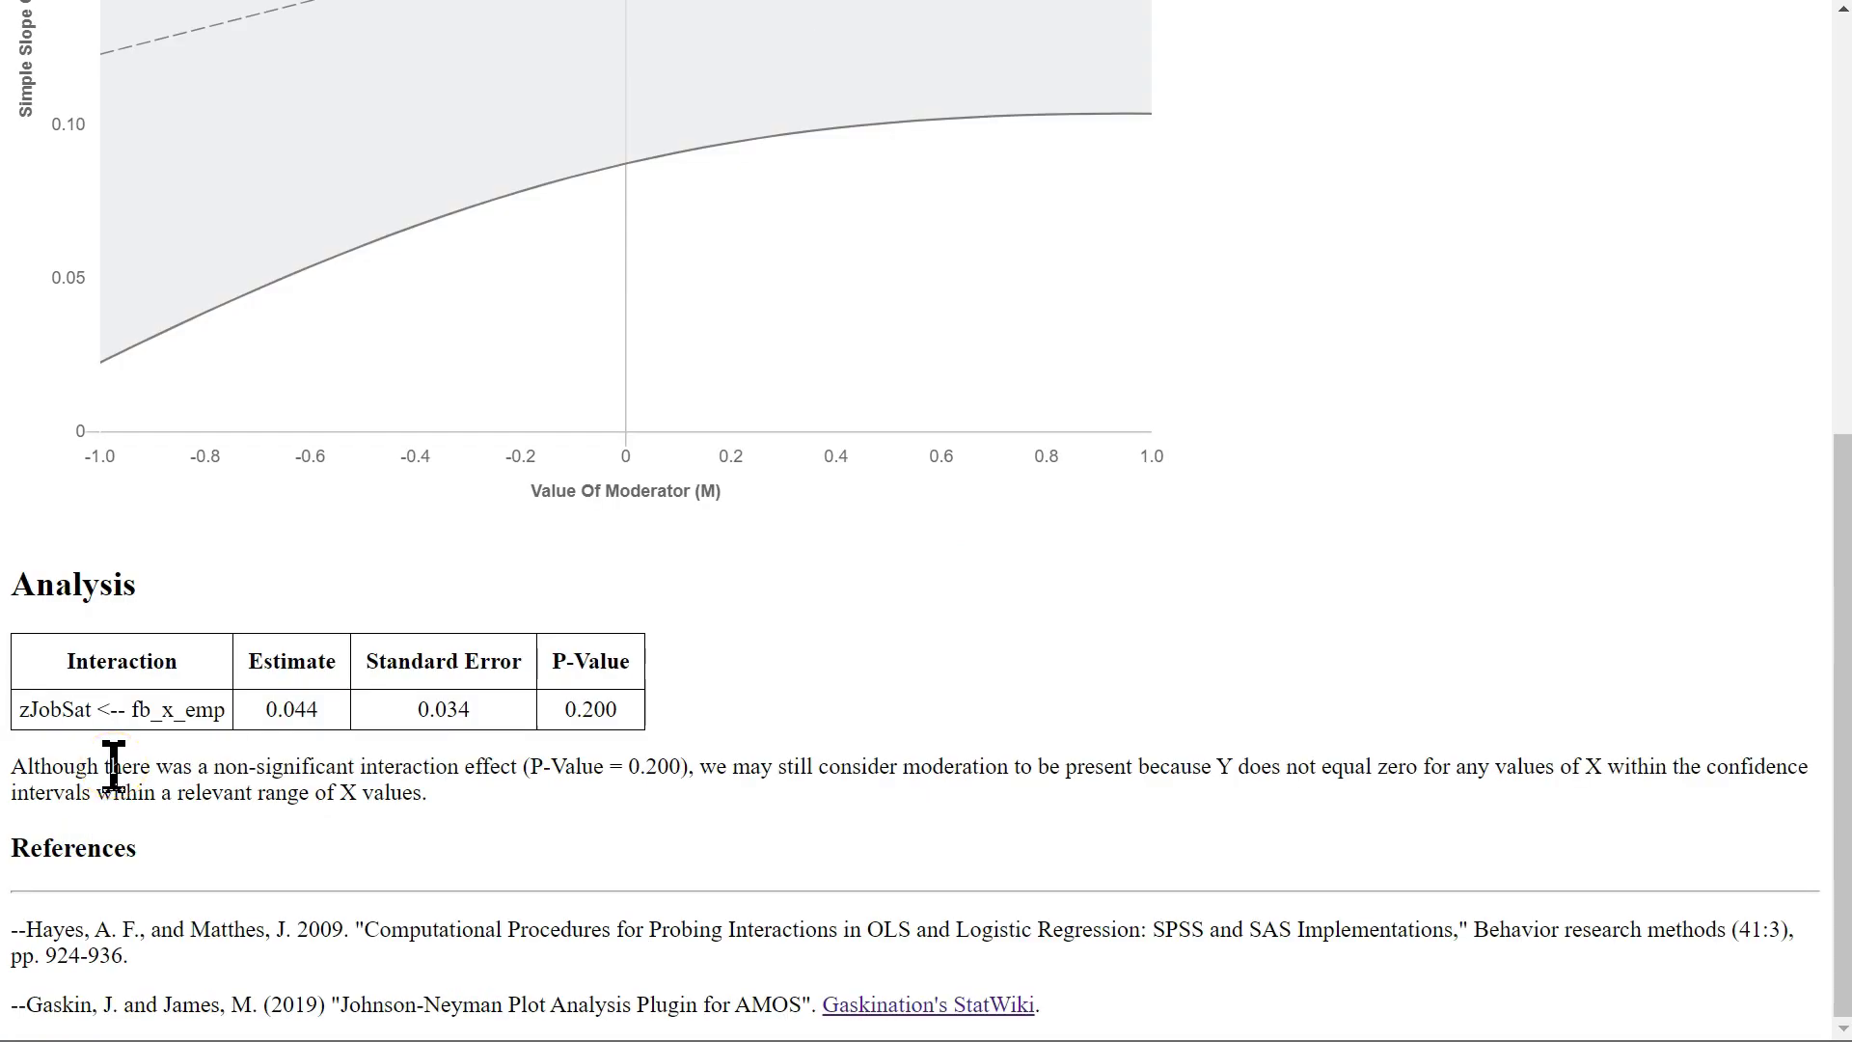
click(552, 706)
drag(554, 705, 620, 714)
drag(318, 711, 267, 716)
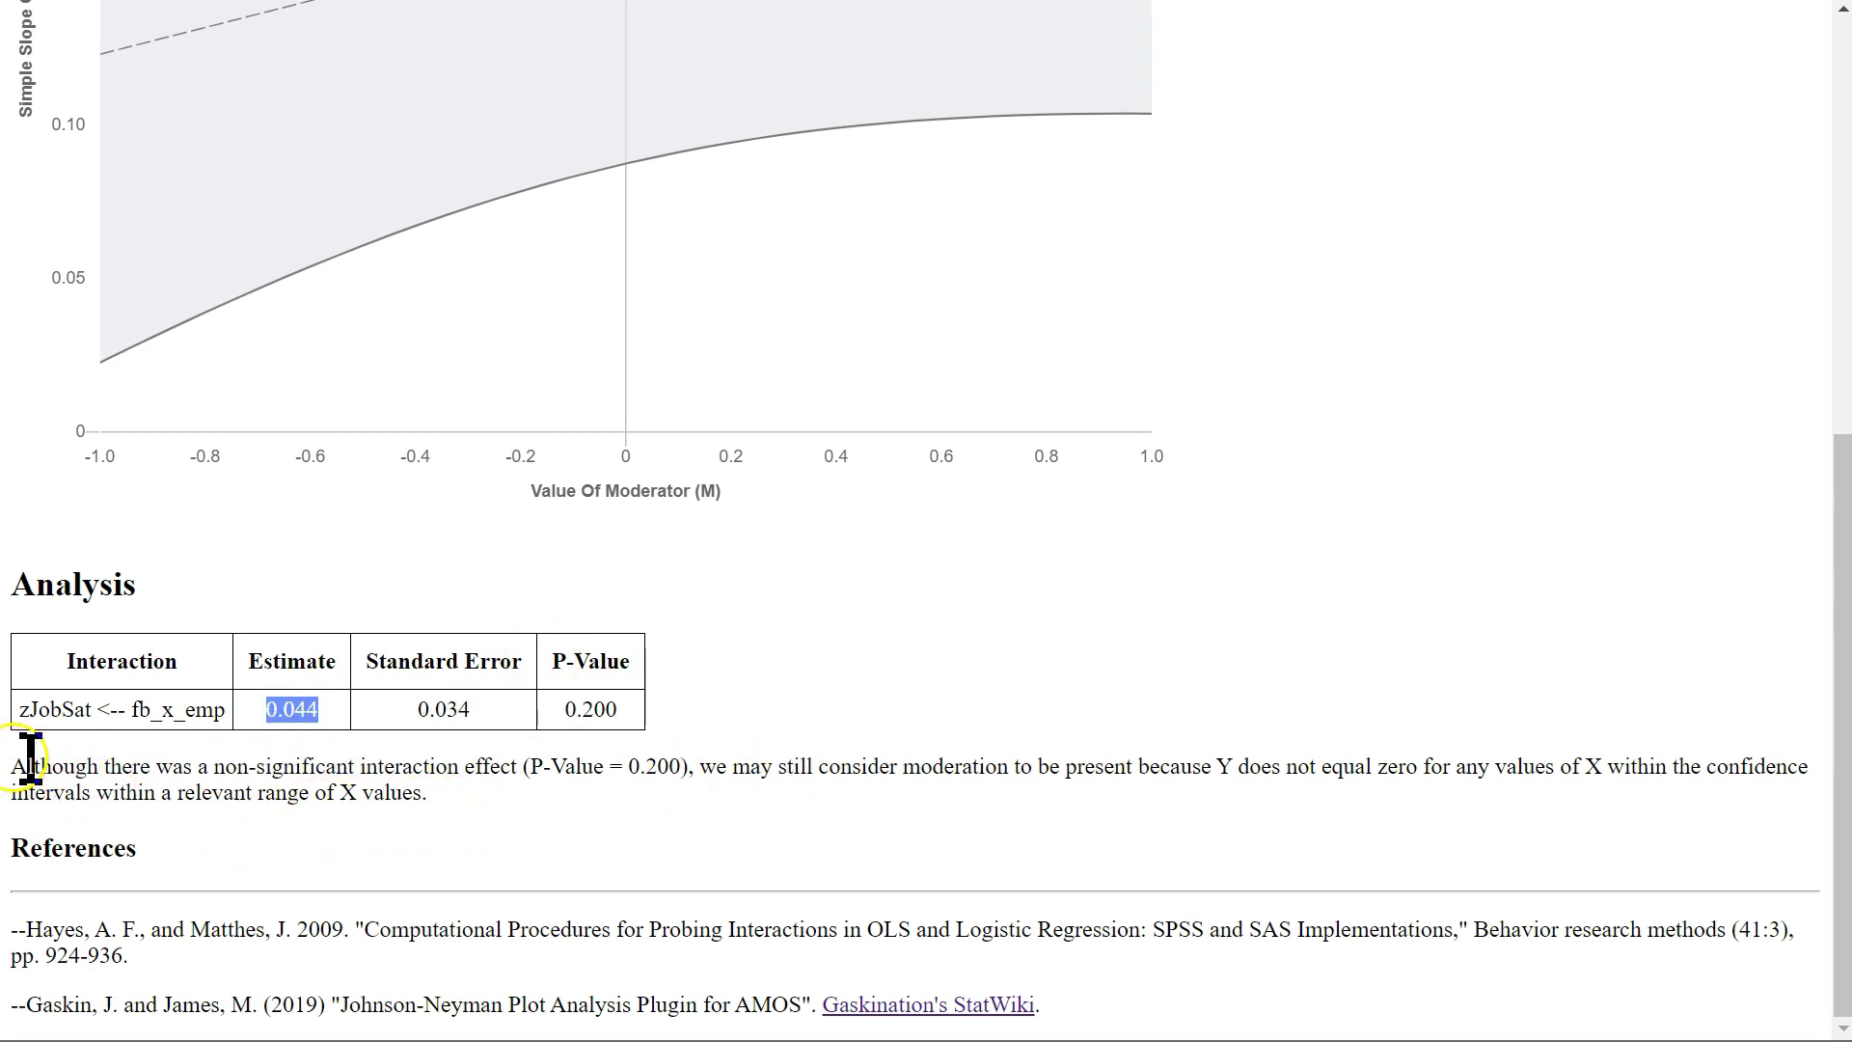
drag(12, 767, 690, 767)
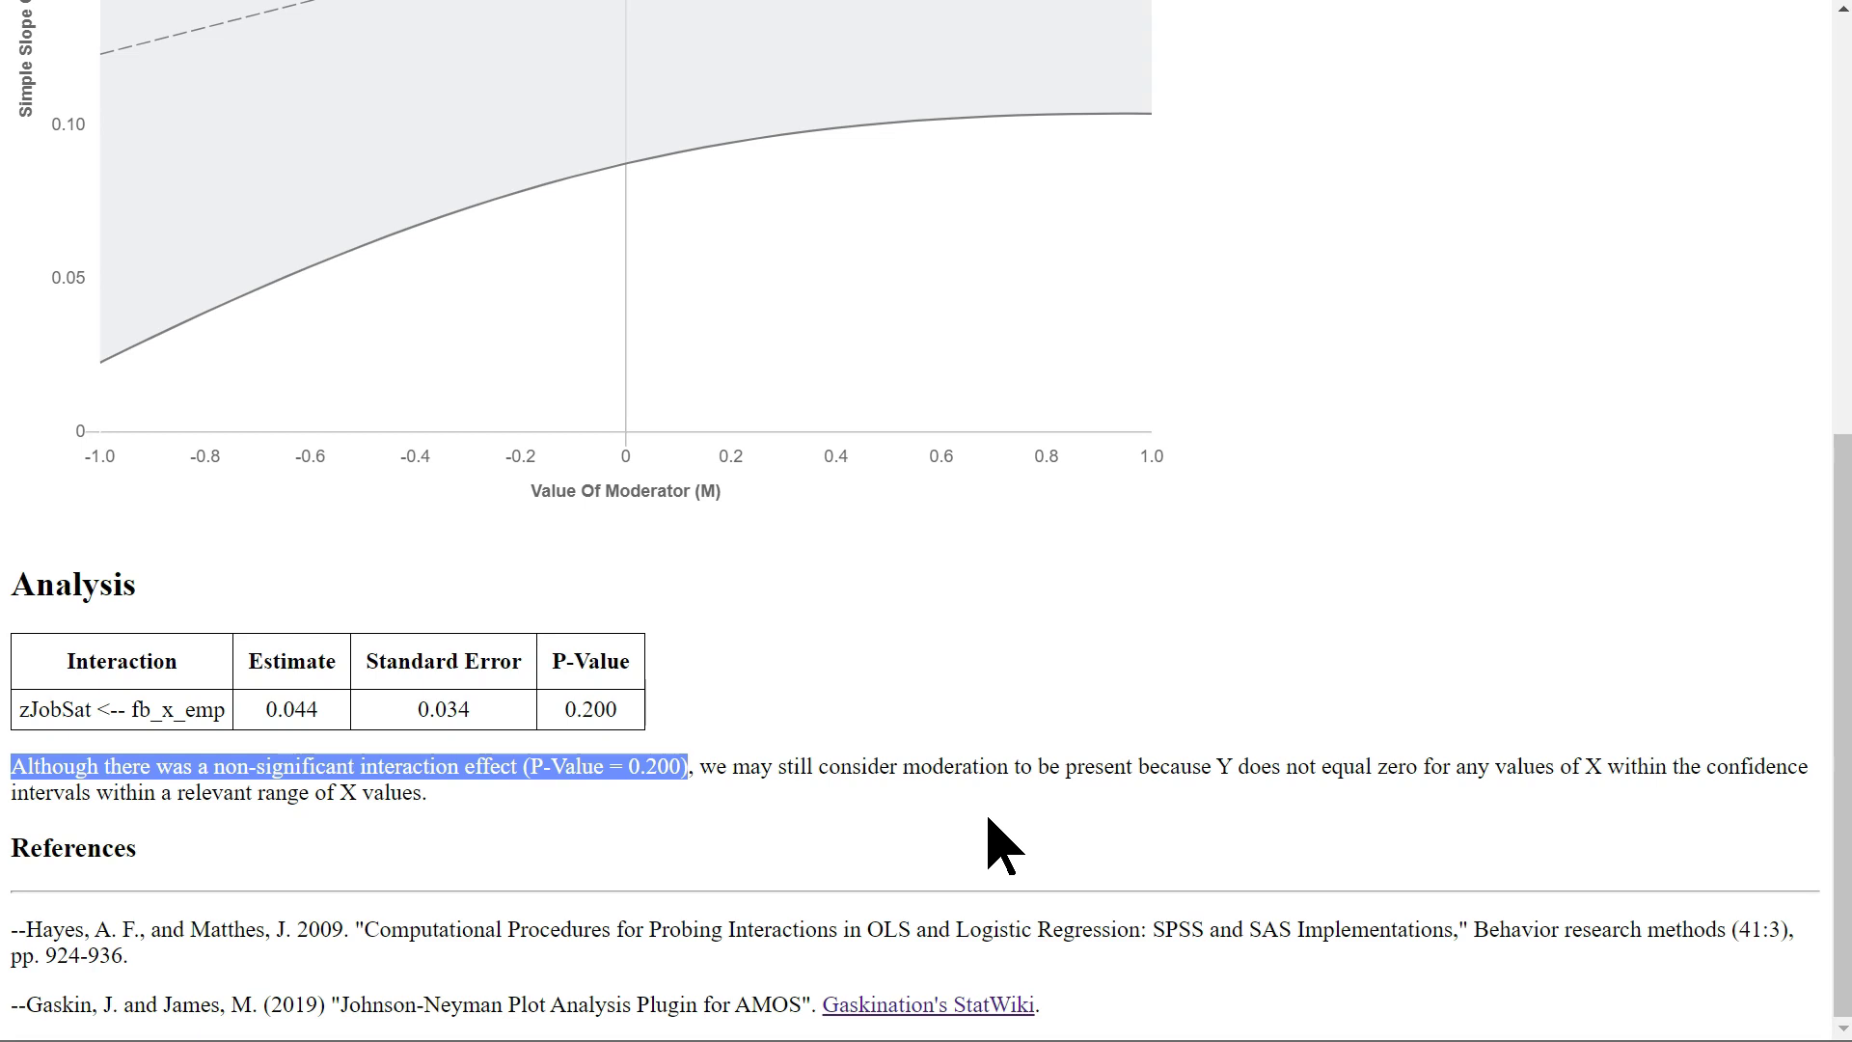
Step: Re-examine the JN plot of zFeedback's slope on zJobSat (0.12 to 0.21) against the Mplus loop plot
scroll(1027, 757, up, 3)
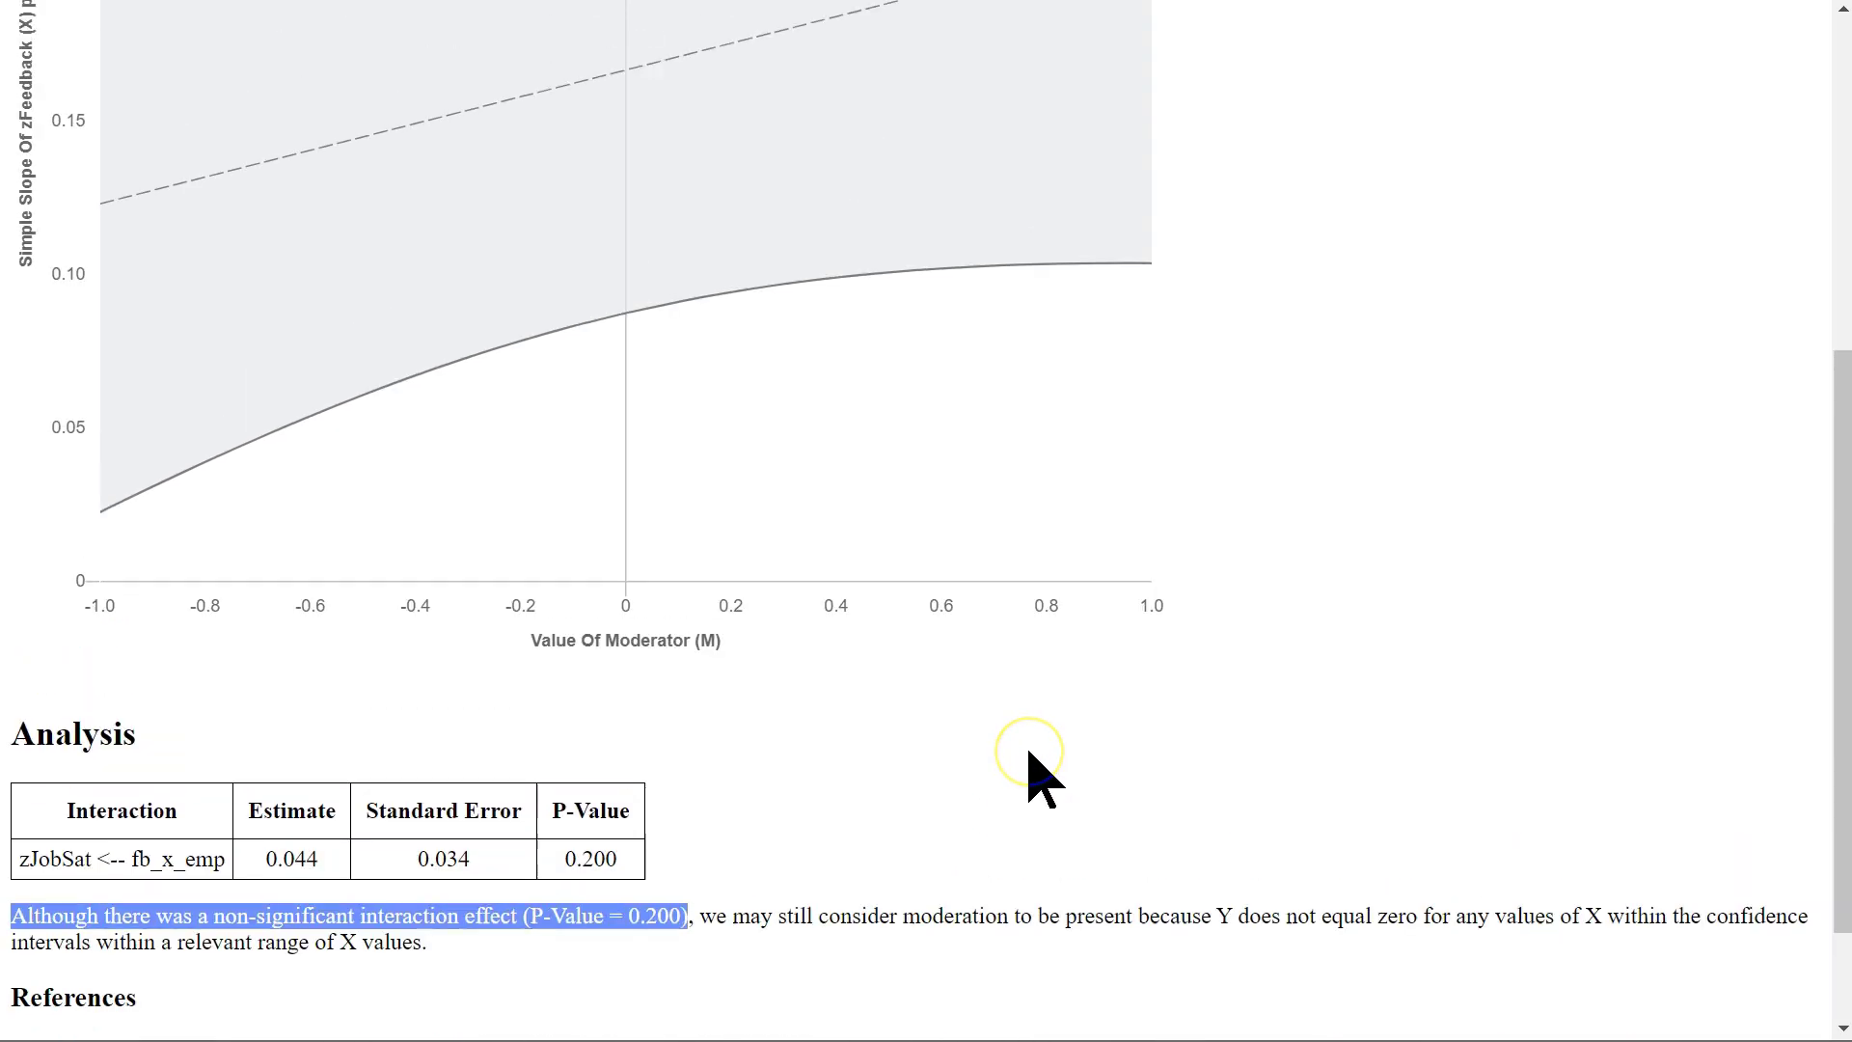
scroll(1022, 767, up, 3)
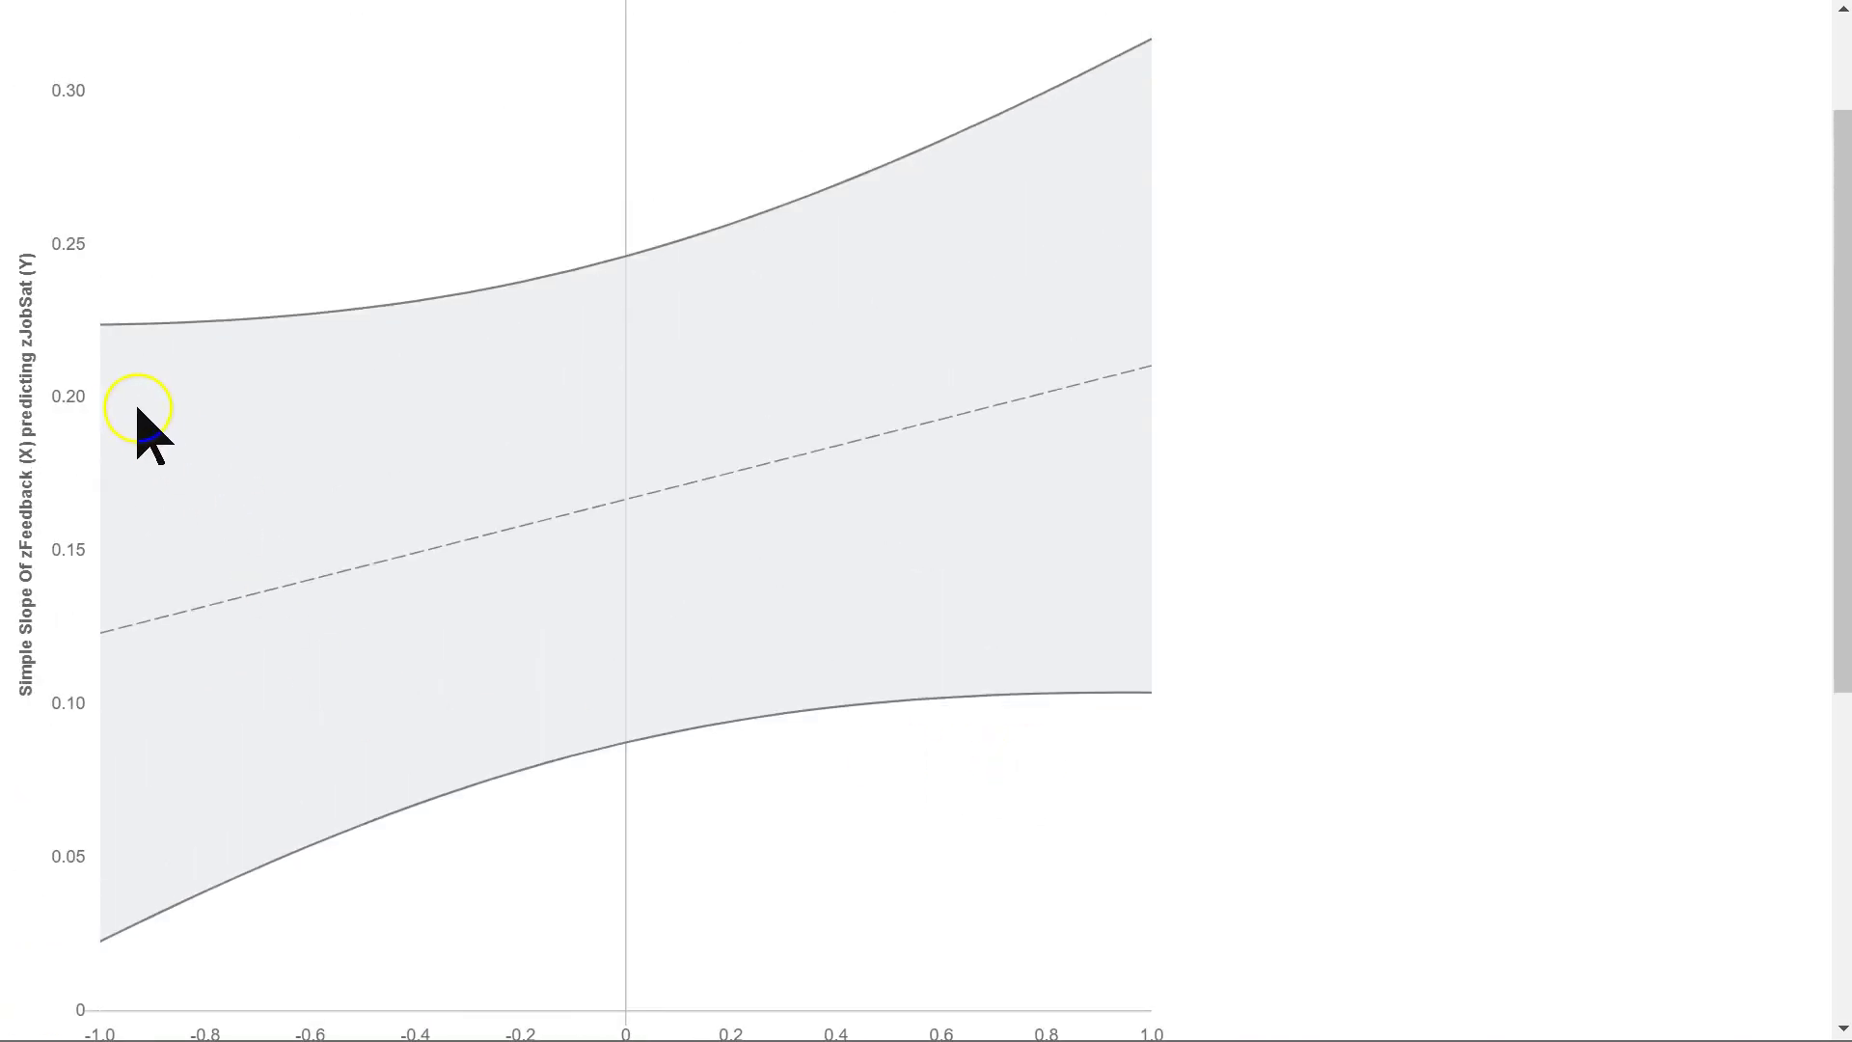
scroll(240, 607, down, 2)
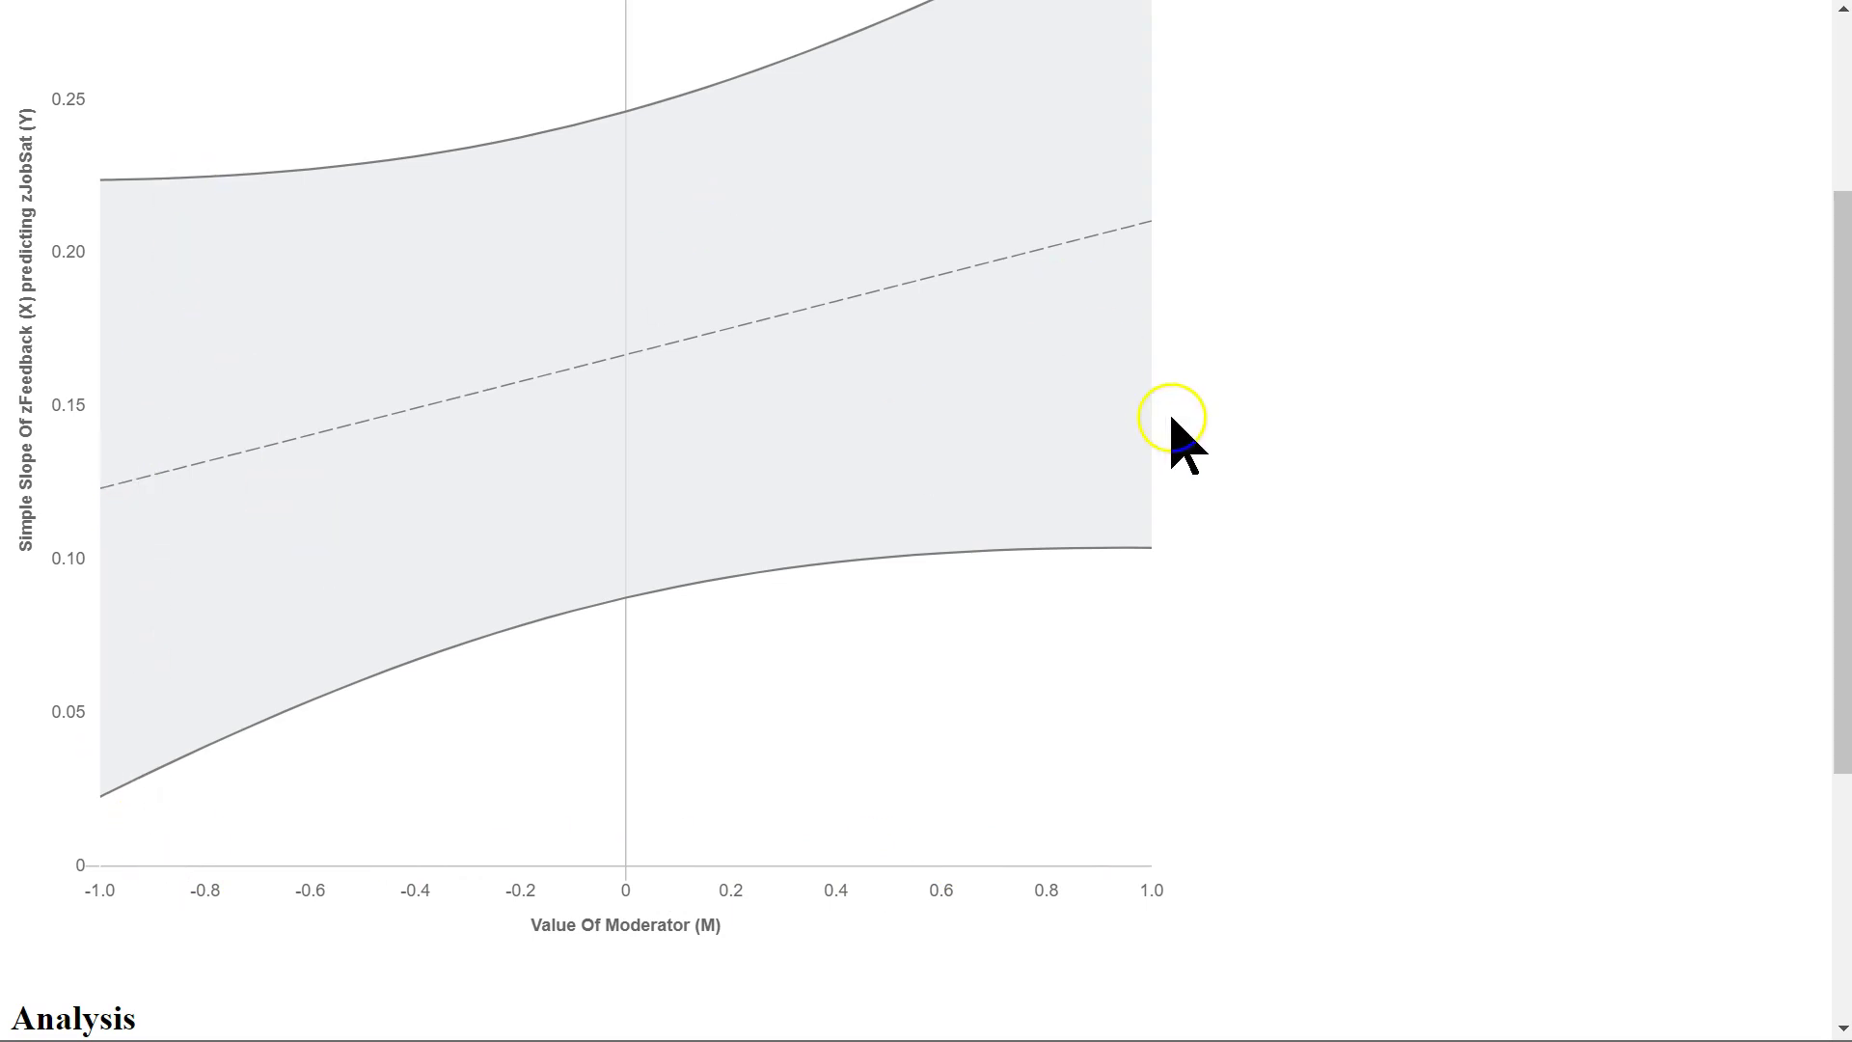
click(1113, 627)
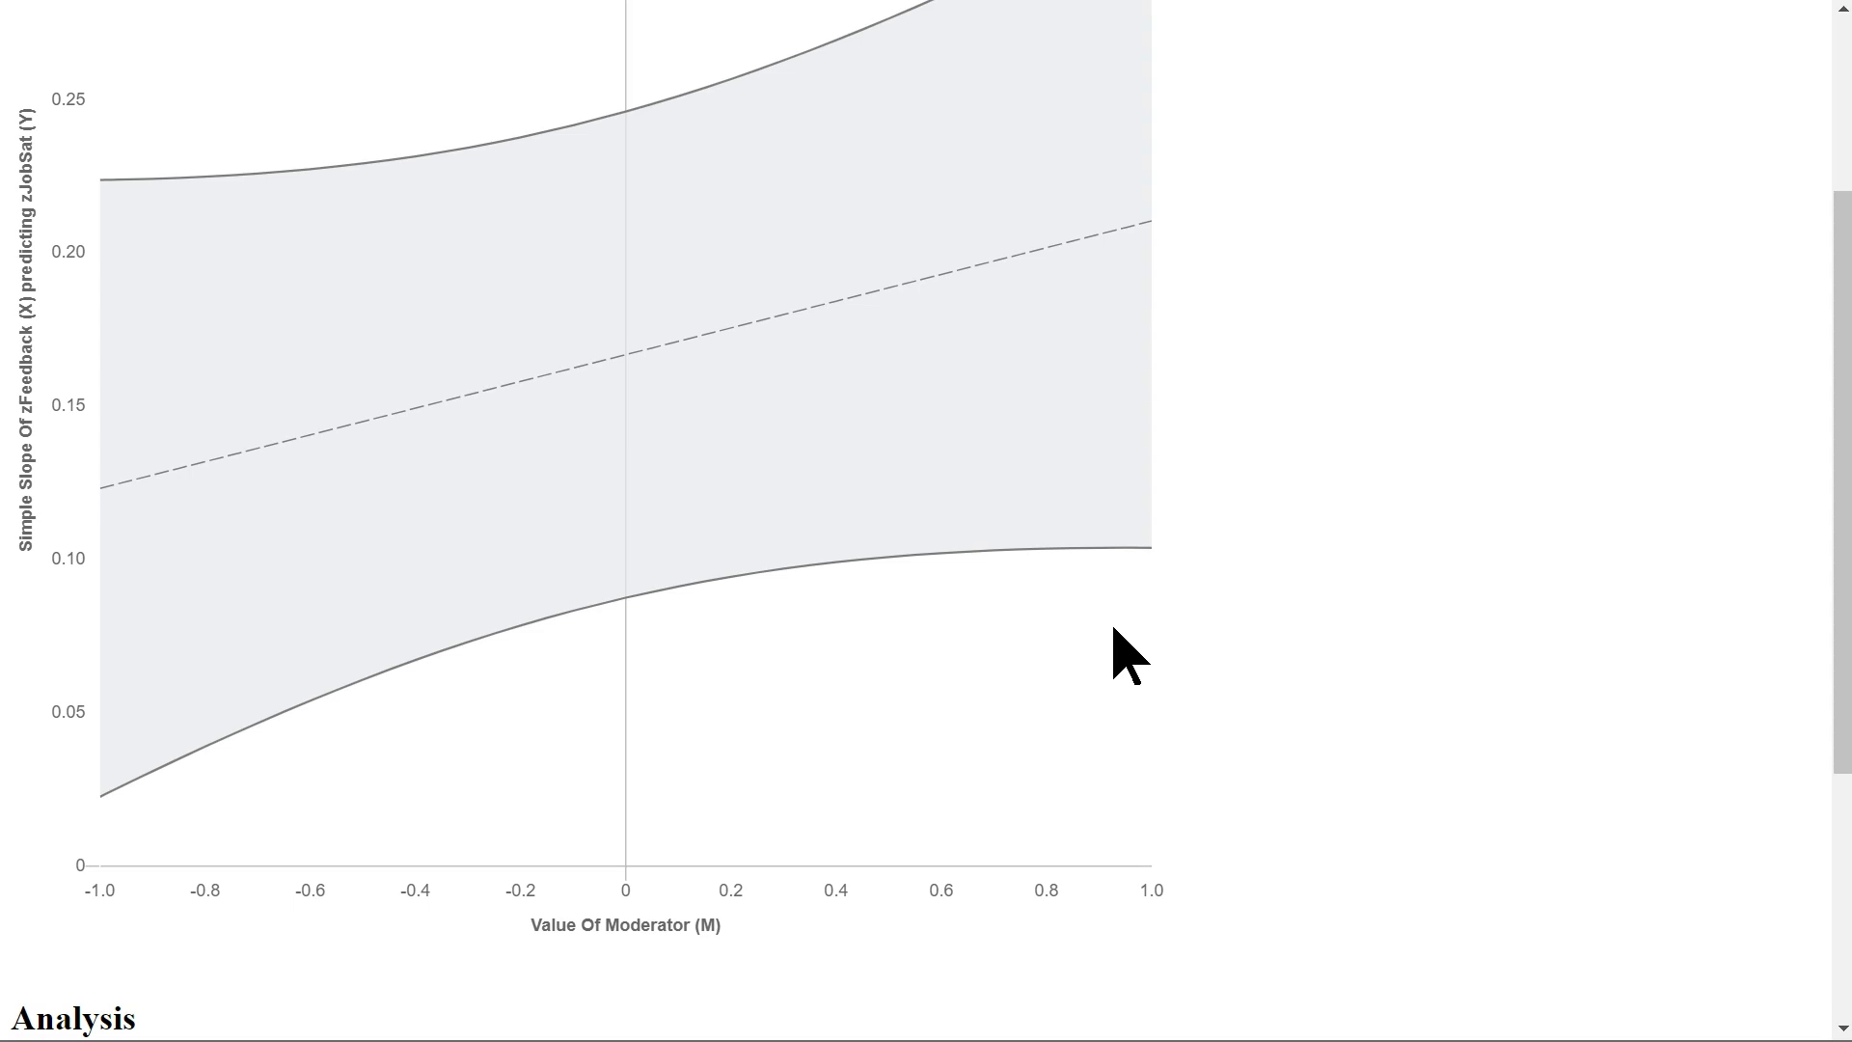
scroll(1062, 732, down, 3)
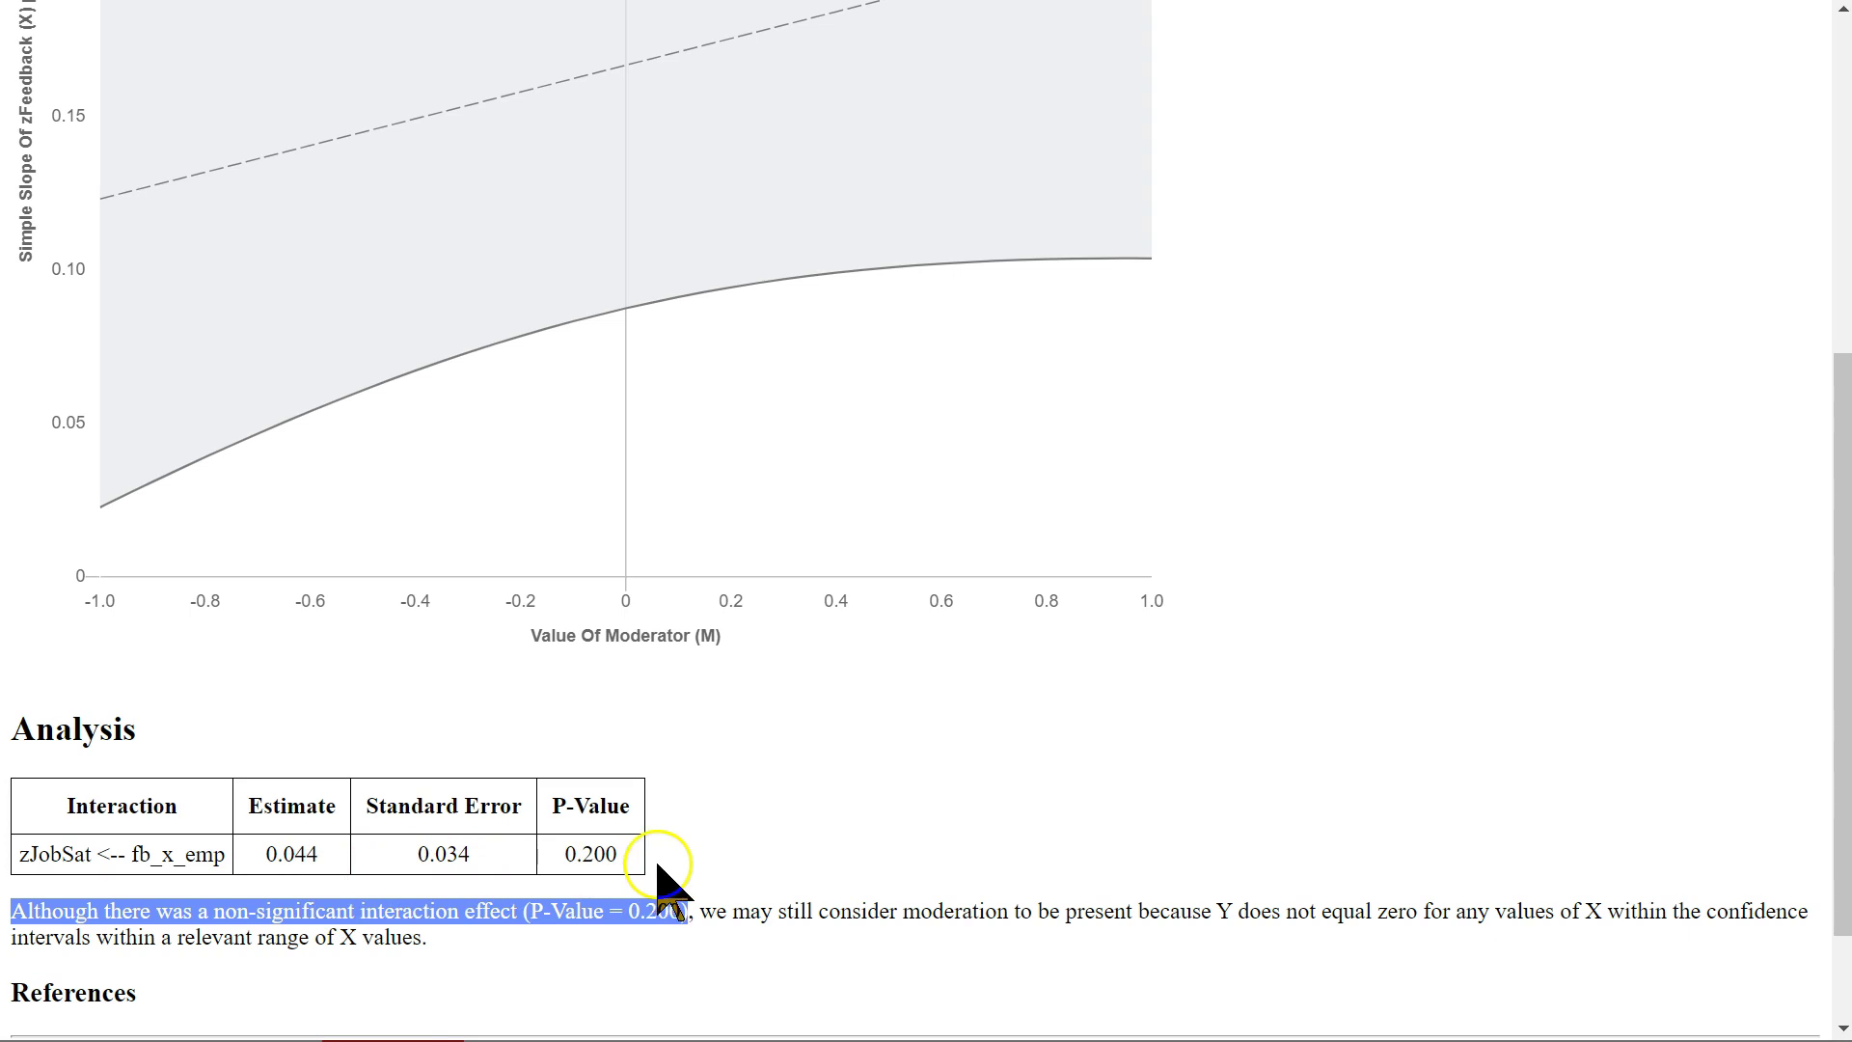
scroll(280, 338, up, 2)
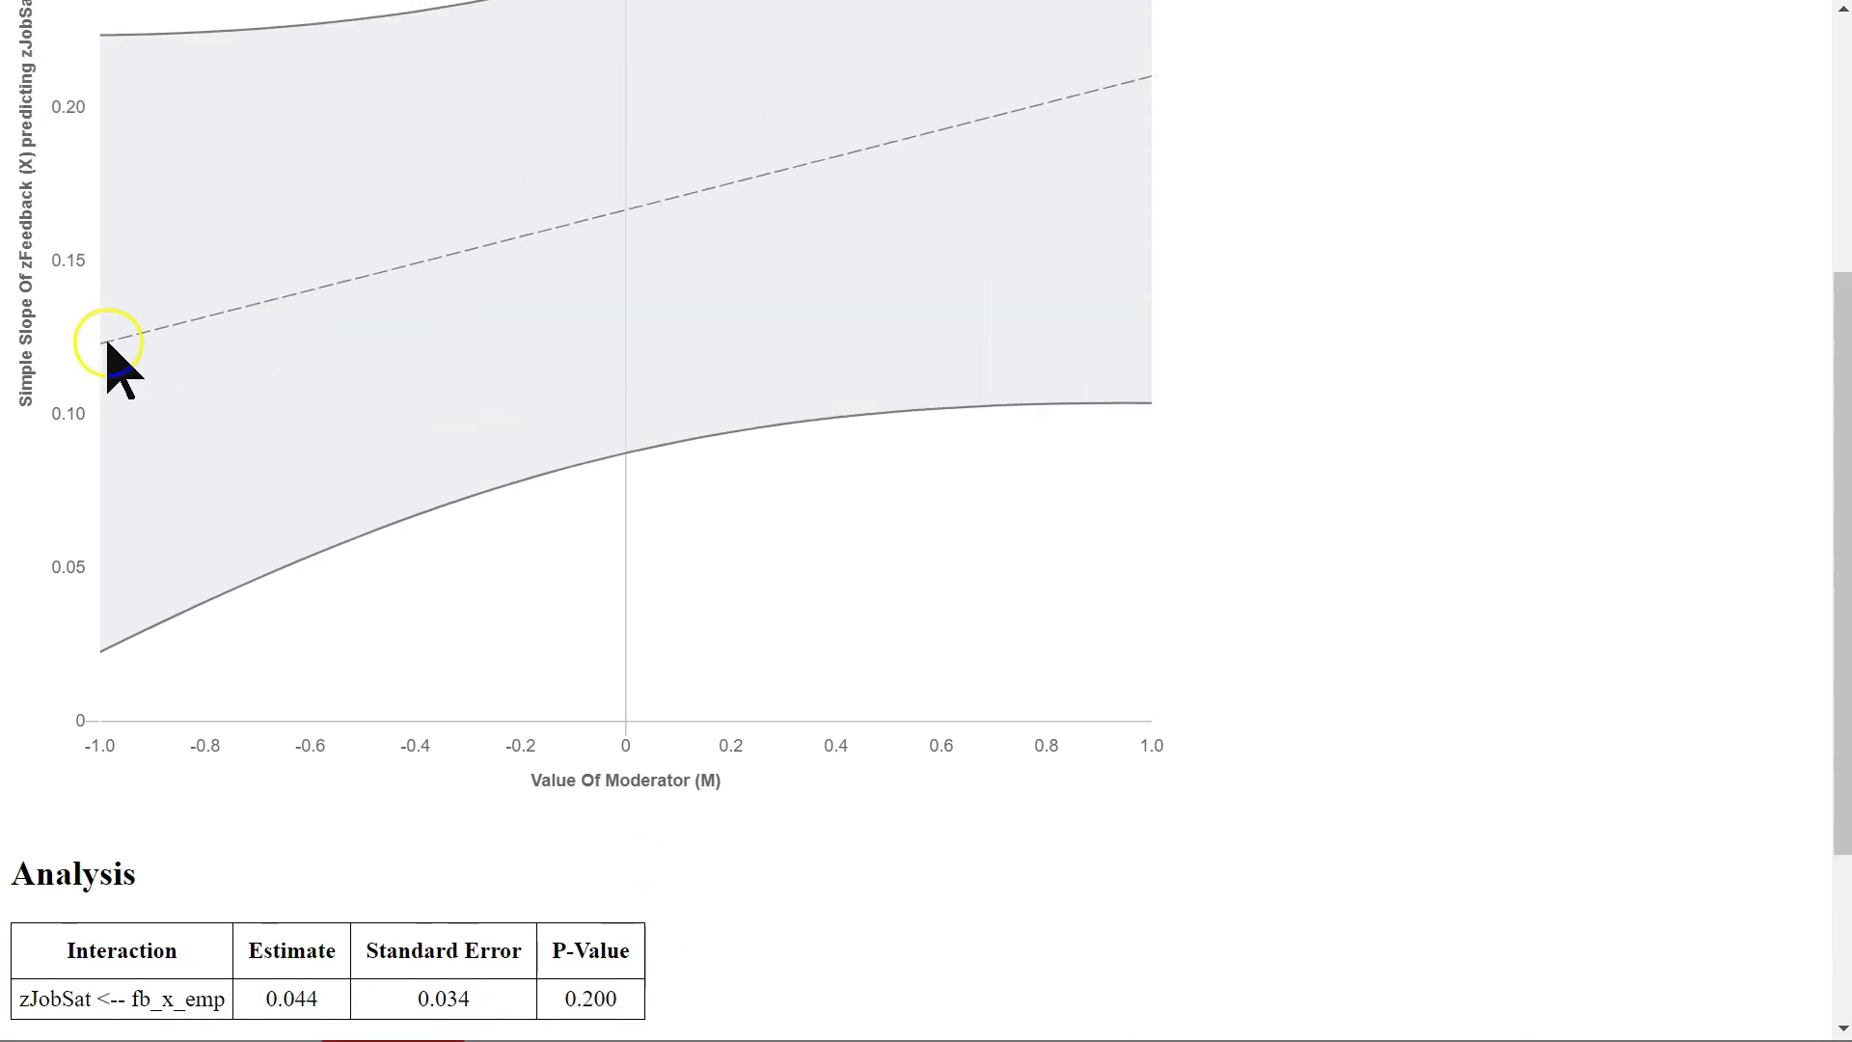